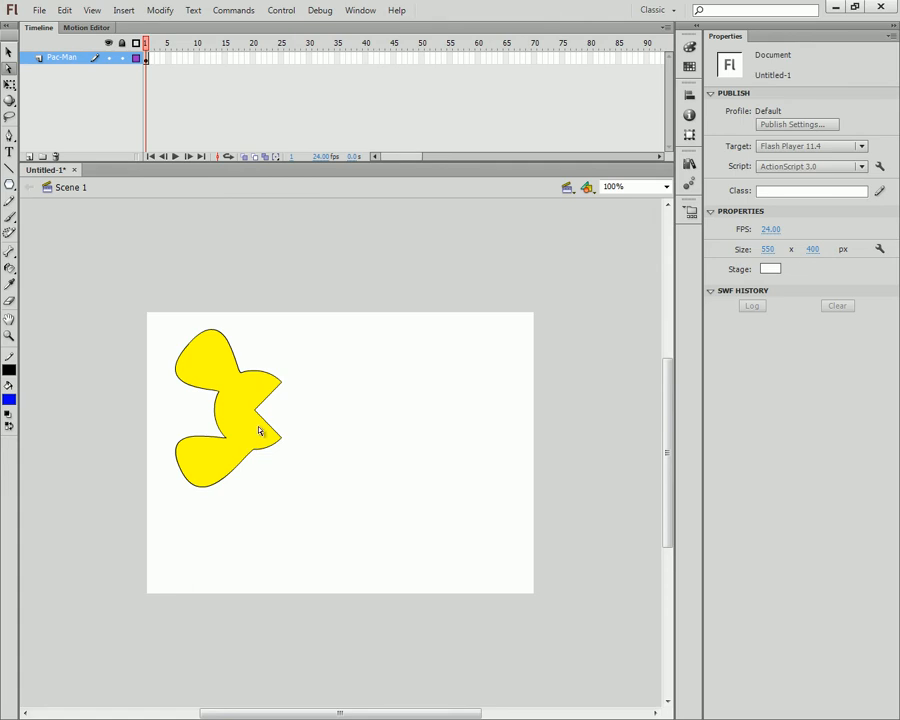
Select the yellow Pac-Man shape's outline to examine its anchor points and curve handles
{"action": "left_click", "coordinate": [9, 139]}
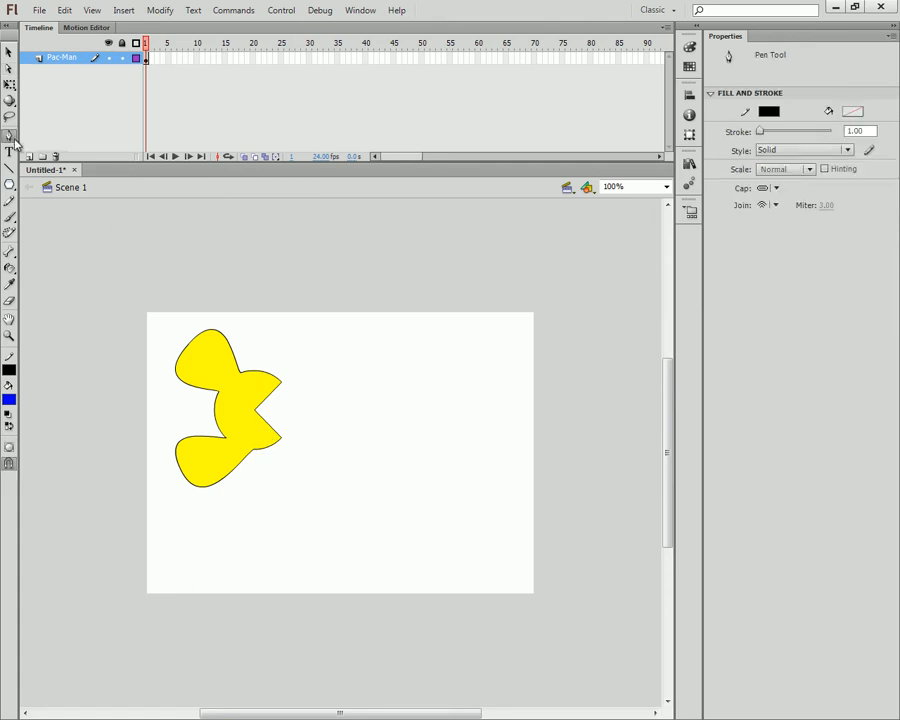
{"action": "left_click", "coordinate": [9, 68]}
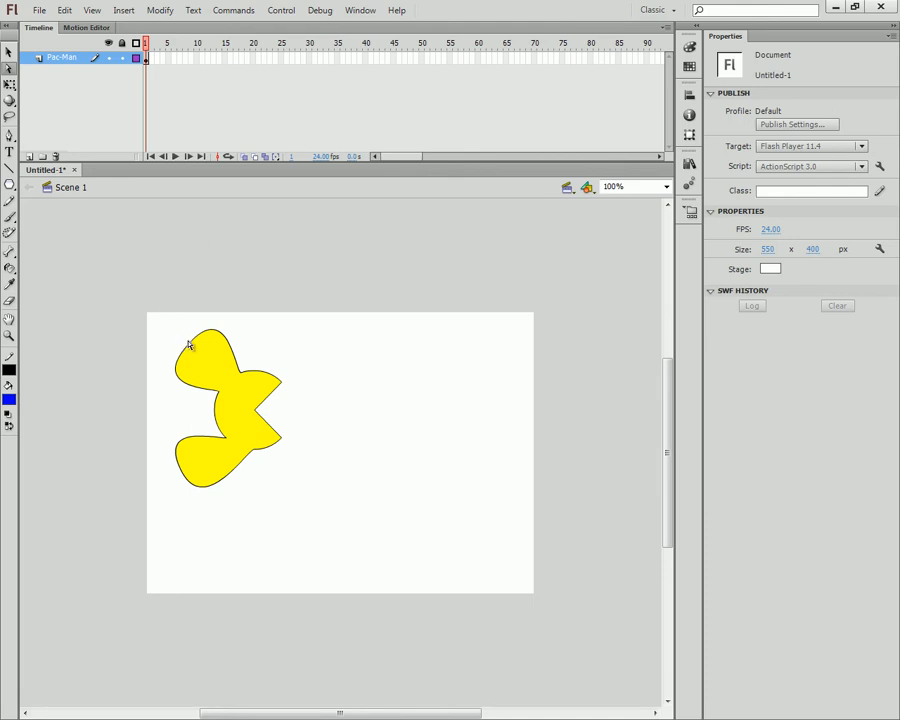
{"action": "left_click", "coordinate": [233, 352]}
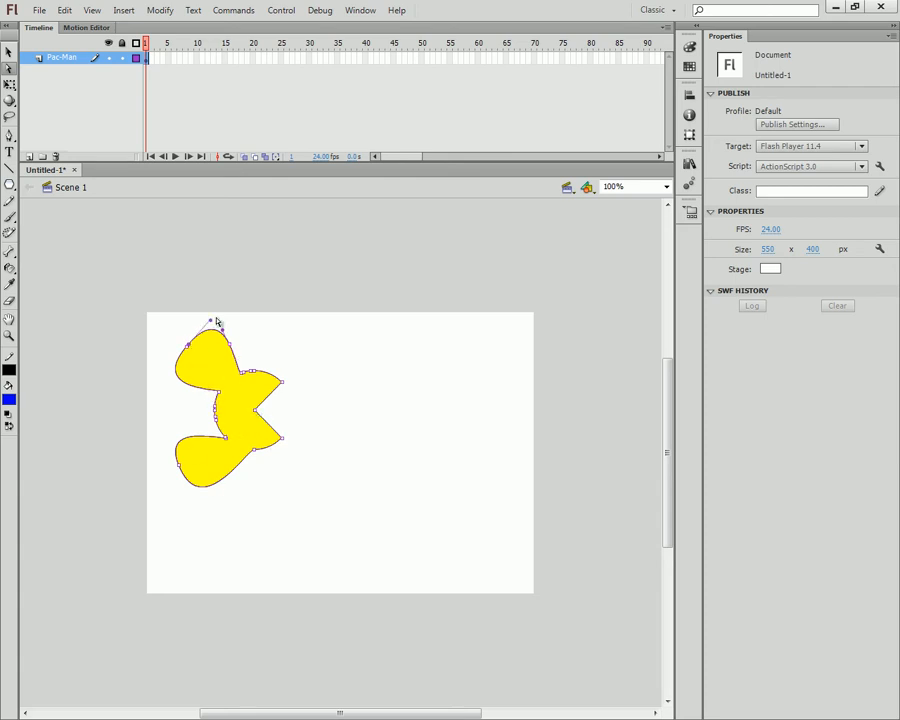
{"action": "left_click", "coordinate": [259, 374]}
{"action": "left_click", "coordinate": [181, 471]}
Switch the active shape tool from PolyStar to Rectangle and return to the Selection tool
{"action": "left_click_drag", "start_coordinate": [9, 184], "coordinate": [42, 189]}
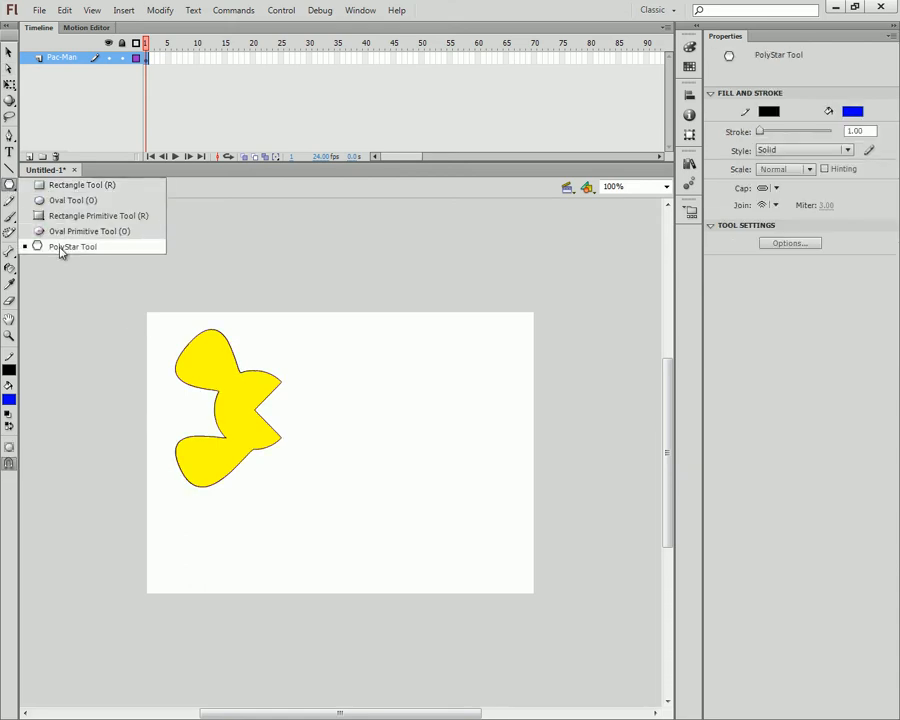
{"action": "left_click", "coordinate": [62, 187]}
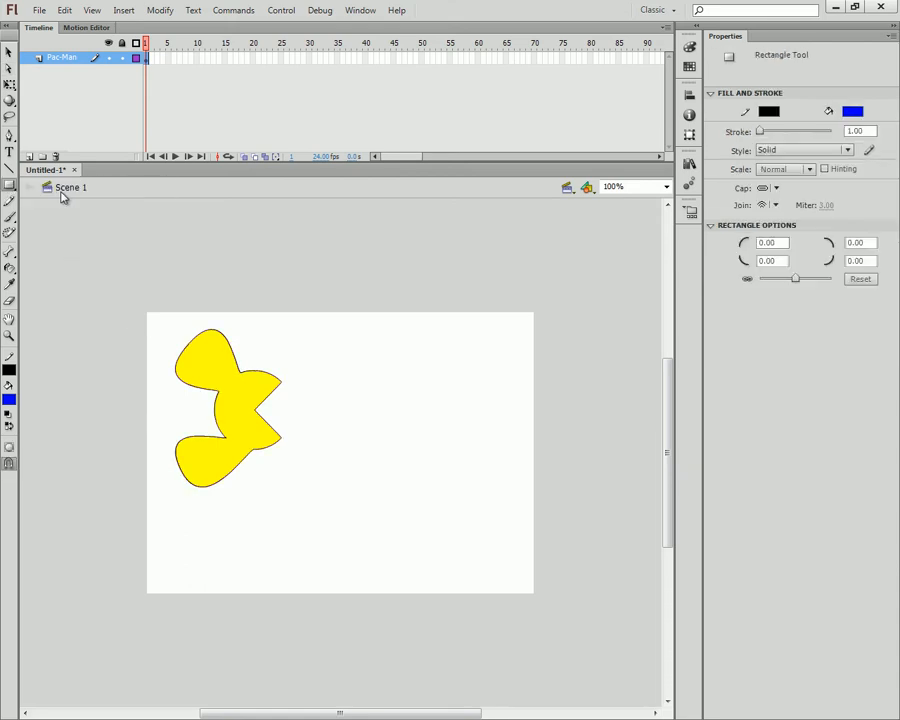
{"action": "left_click", "coordinate": [9, 136]}
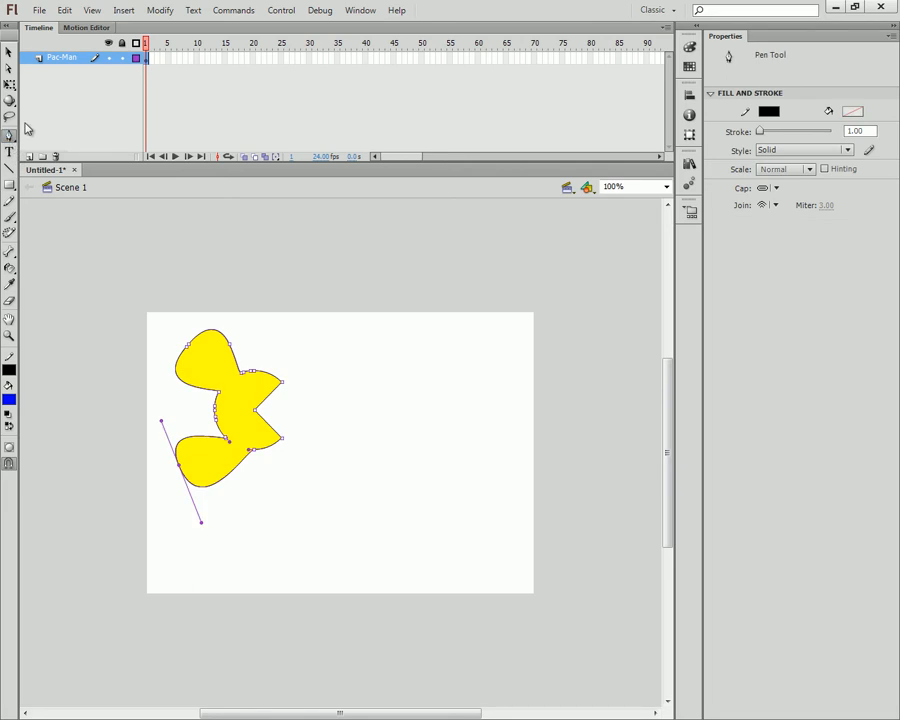
{"action": "left_click", "coordinate": [9, 51]}
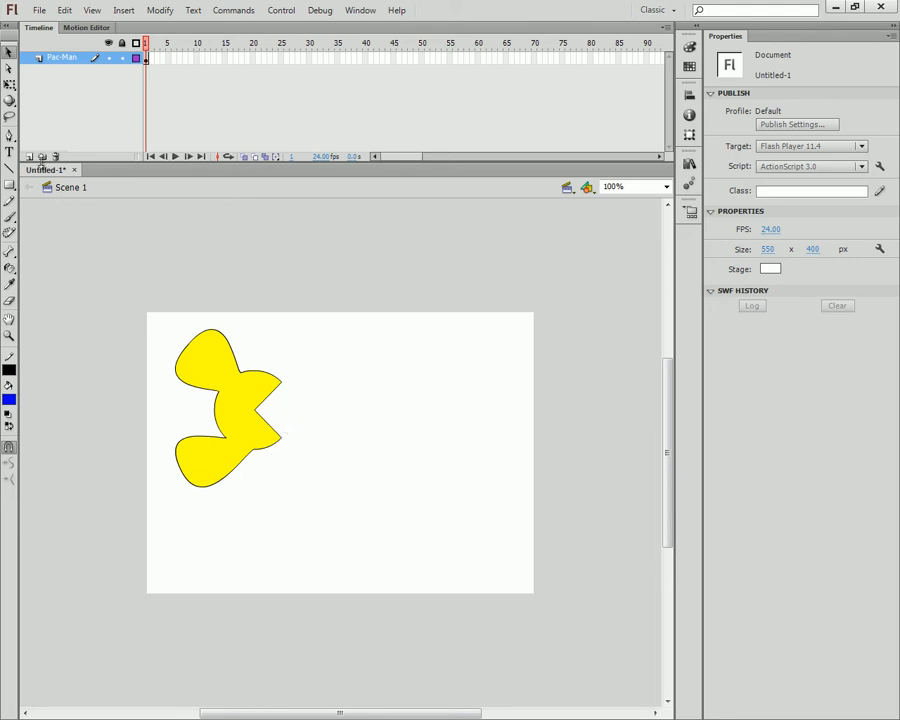
Add a layer named Pac-Son above the Pac-Man layer, and lock the Pac-Man layer
{"action": "left_click", "coordinate": [30, 157]}
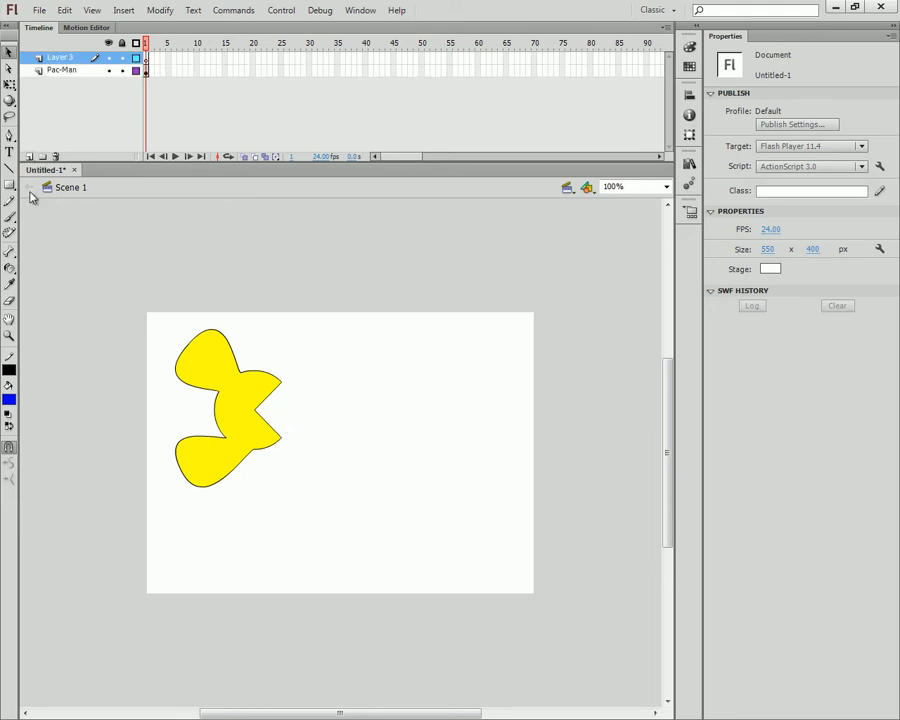
{"action": "double_click", "coordinate": [60, 60]}
{"action": "type", "text": "Pac-So"}
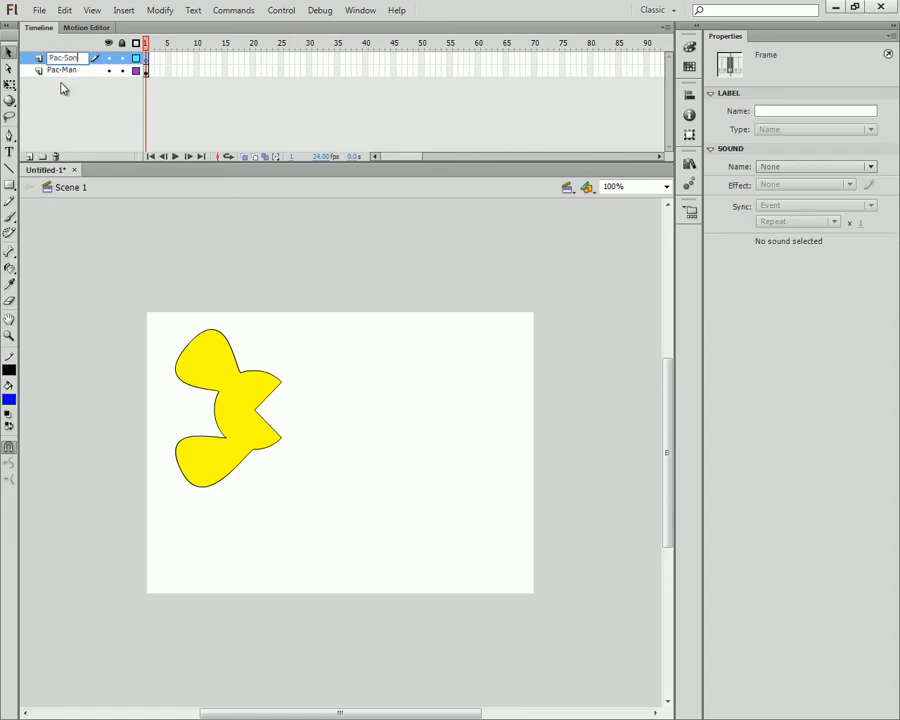
{"action": "type", "text": "n"}
{"action": "key", "text": "Return"}
{"action": "left_click", "coordinate": [121, 70]}
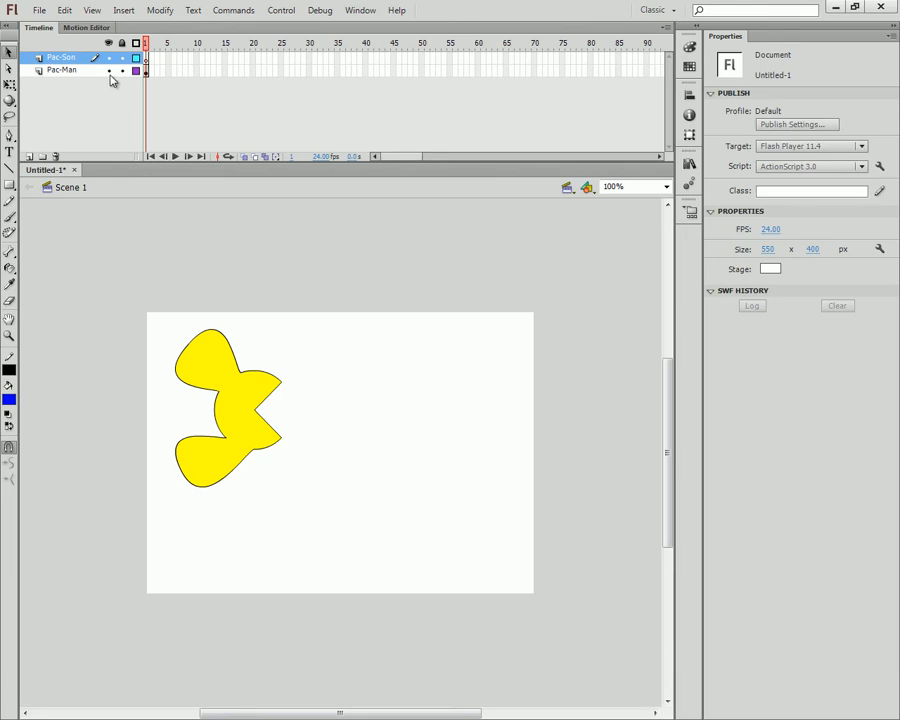
{"action": "left_click", "coordinate": [68, 62]}
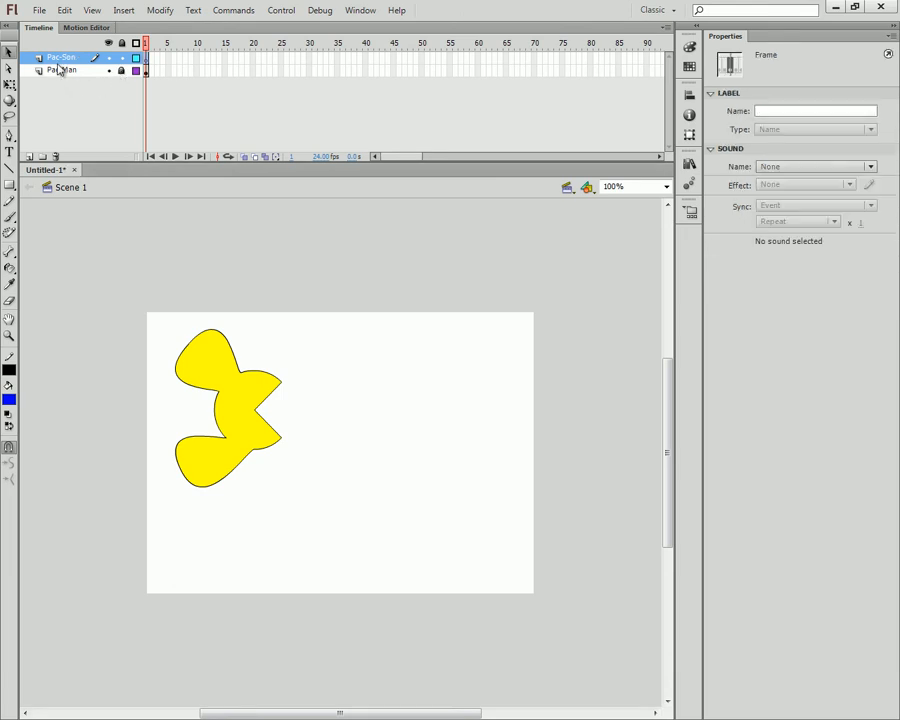
Draw a closed, jagged straight-sided outline beside the yellow shape on the Pac-Son layer with the Pen tool
{"action": "left_click", "coordinate": [9, 136]}
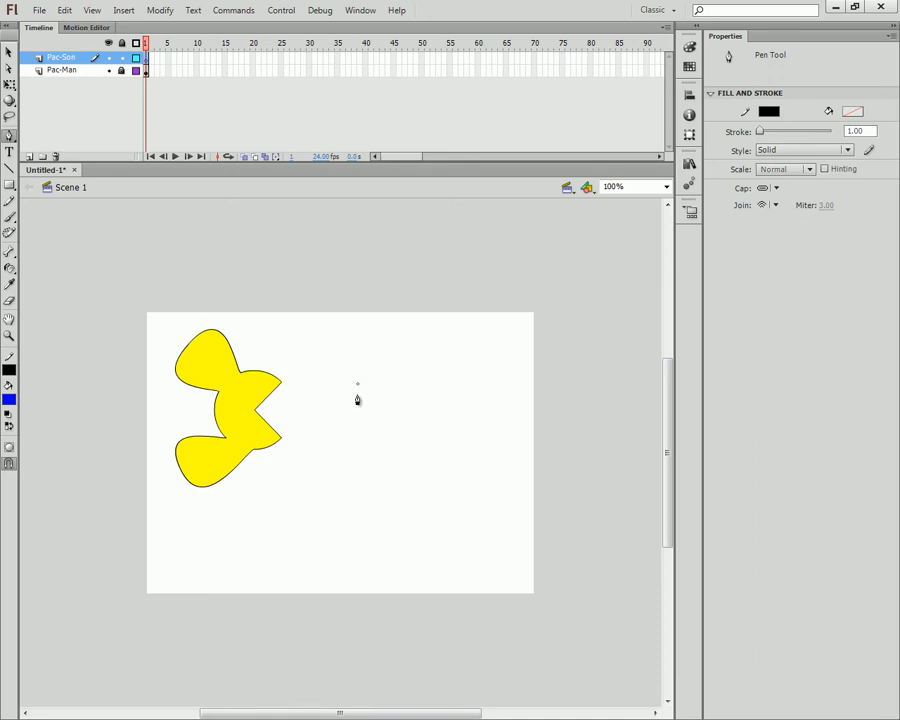
{"action": "left_click", "coordinate": [396, 355]}
{"action": "left_click", "coordinate": [418, 370]}
{"action": "left_click", "coordinate": [447, 354]}
{"action": "left_click", "coordinate": [449, 370]}
{"action": "left_click", "coordinate": [480, 354]}
{"action": "left_click", "coordinate": [482, 379]}
{"action": "left_click", "coordinate": [483, 415]}
{"action": "left_click", "coordinate": [450, 414]}
{"action": "left_click", "coordinate": [475, 447]}
{"action": "left_click", "coordinate": [451, 473]}
{"action": "left_click", "coordinate": [415, 435]}
{"action": "left_click", "coordinate": [417, 407]}
{"action": "left_click", "coordinate": [381, 415]}
{"action": "left_click", "coordinate": [357, 416]}
{"action": "left_click", "coordinate": [371, 399]}
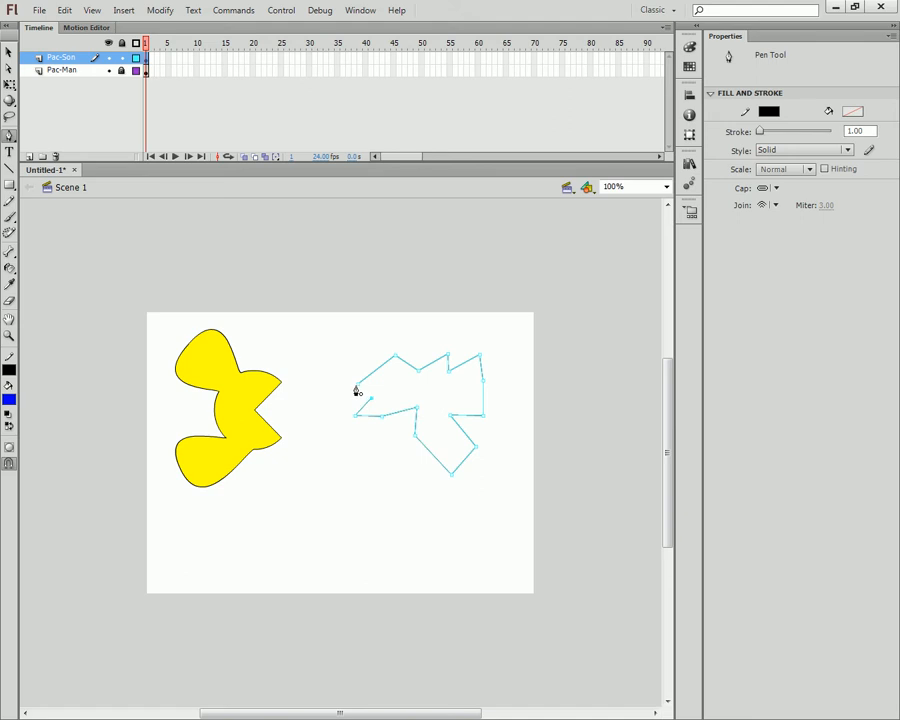
Select the jagged outline with the Subselection tool to examine its anchor points
{"action": "key", "text": "a"}
{"action": "left_click", "coordinate": [408, 386]}
{"action": "left_click", "coordinate": [378, 371]}
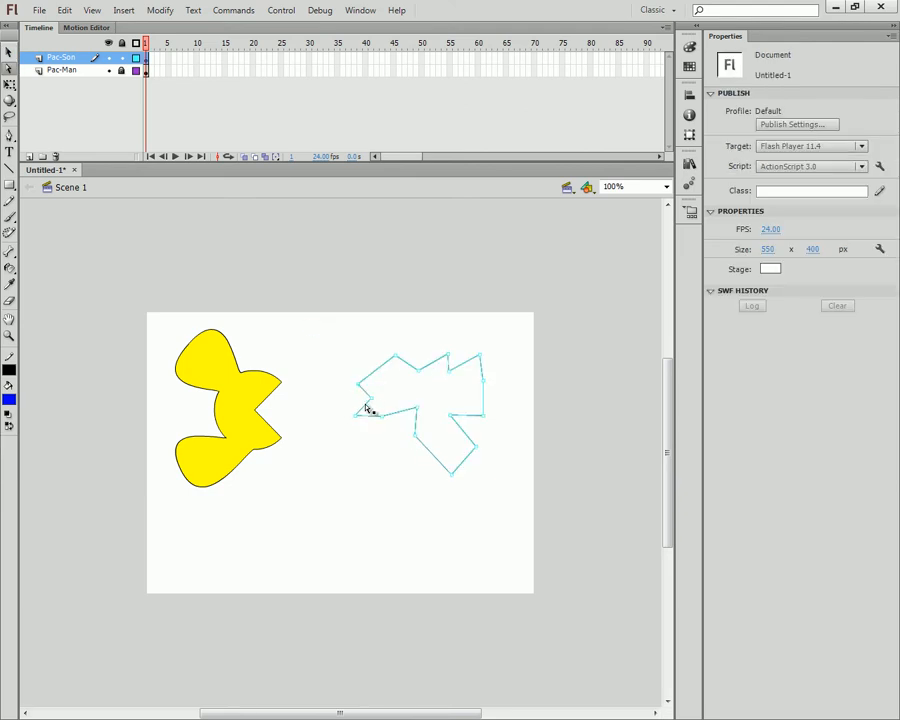
{"action": "left_click", "coordinate": [402, 420]}
{"action": "left_click", "coordinate": [391, 416]}
Delete the entire jagged outline from the Pac-Son layer
{"action": "left_click", "coordinate": [8, 52]}
{"action": "left_click_drag", "start_coordinate": [332, 317], "coordinate": [535, 507]}
{"action": "key", "text": "Delete"}
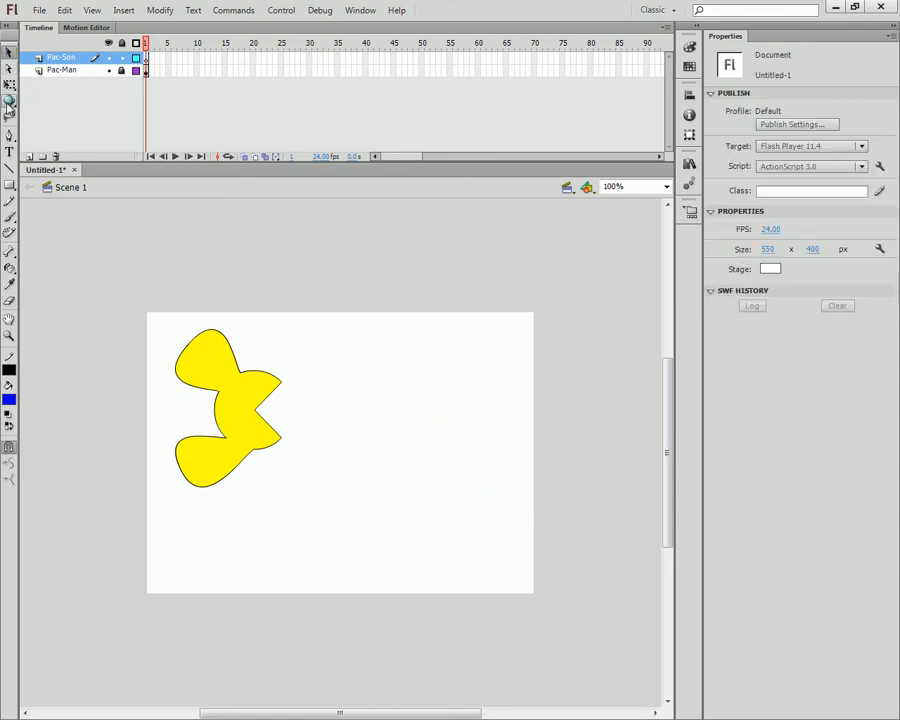
Draw a closed freeform outline with curved segments beside the yellow shape using the Pen tool
{"action": "left_click", "coordinate": [9, 133]}
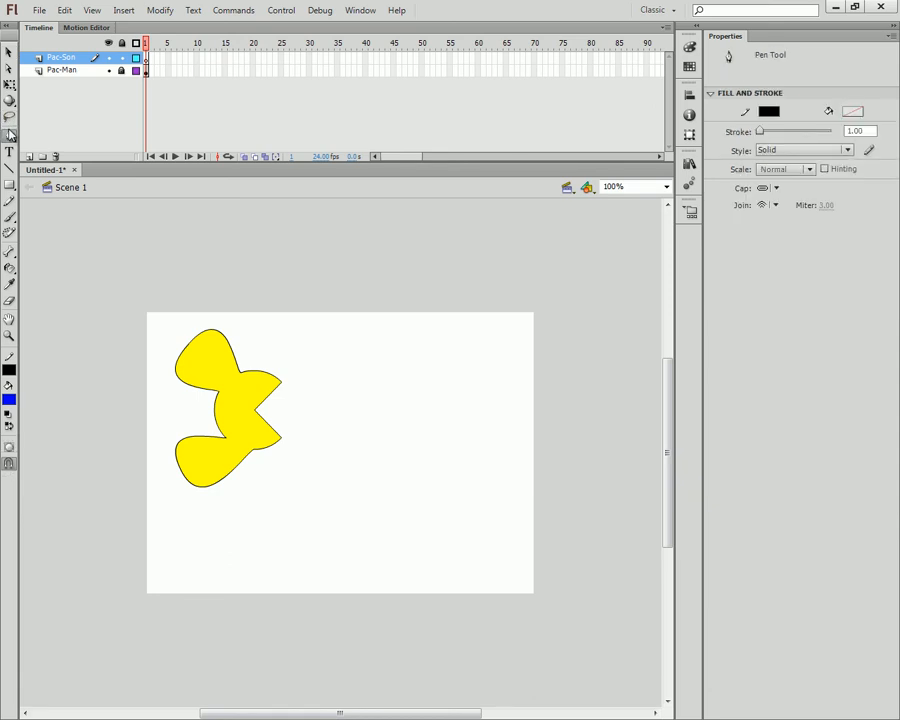
{"action": "left_click", "coordinate": [376, 380]}
{"action": "left_click_drag", "start_coordinate": [431, 364], "coordinate": [348, 480]}
{"action": "left_click_drag", "start_coordinate": [315, 516], "coordinate": [303, 473]}
{"action": "left_click_drag", "start_coordinate": [330, 353], "coordinate": [370, 347]}
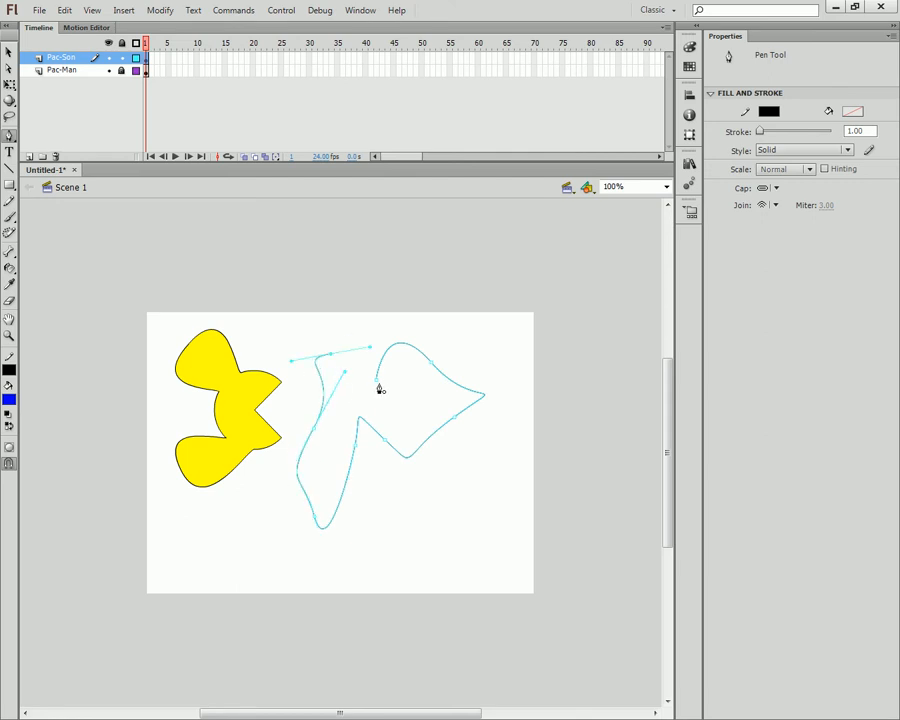
{"action": "left_click", "coordinate": [377, 384]}
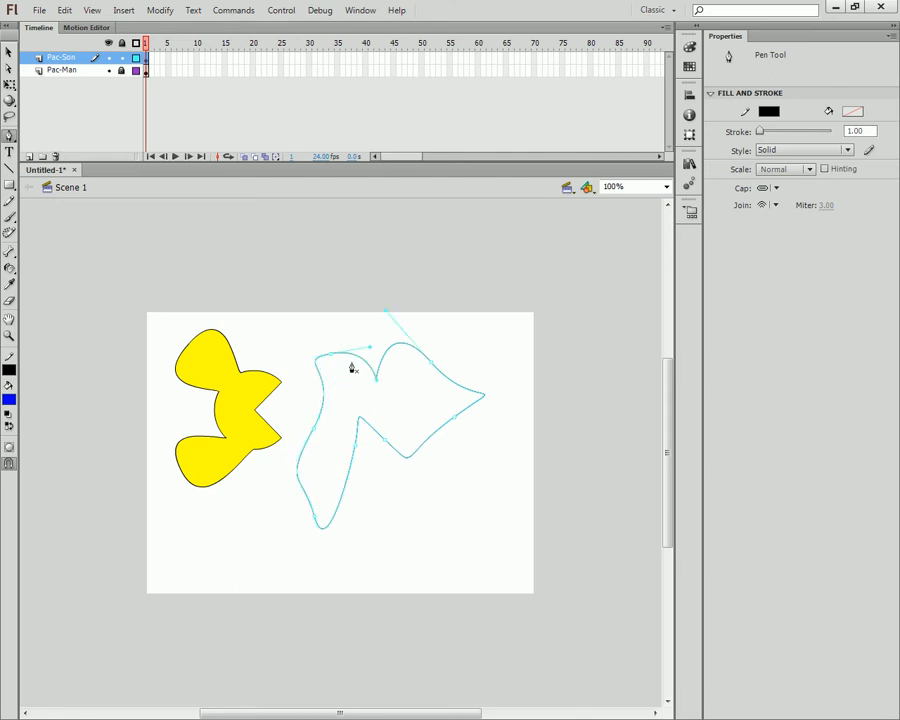
Reshape the curved outline through its anchor points and handles, and delete the whole outline
{"action": "left_click", "coordinate": [9, 68]}
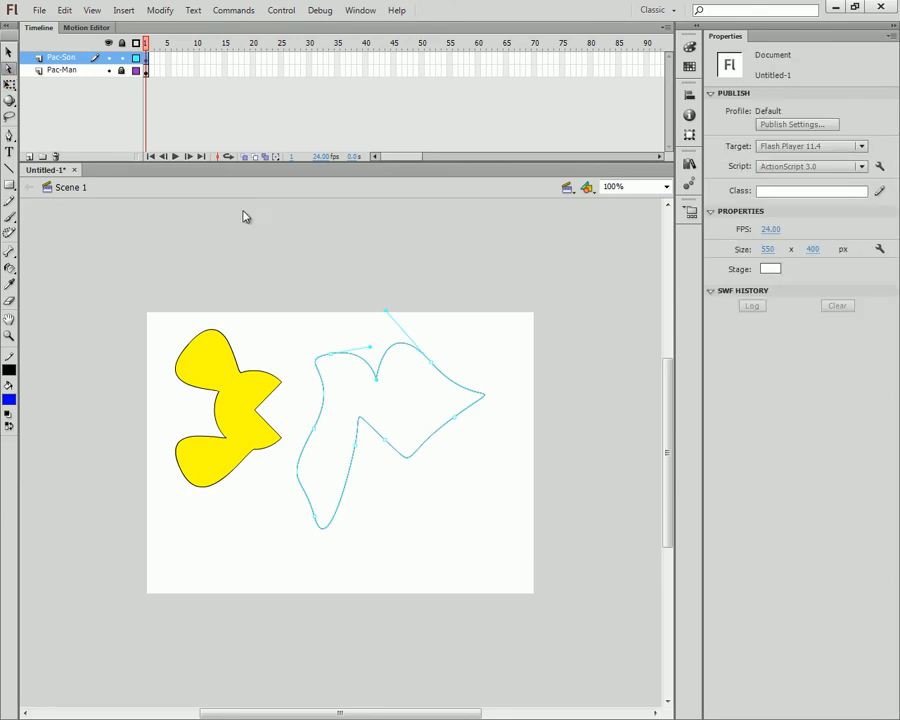
{"action": "left_click", "coordinate": [332, 356]}
{"action": "left_click_drag", "start_coordinate": [372, 347], "coordinate": [365, 518]}
{"action": "left_click_drag", "start_coordinate": [362, 450], "coordinate": [396, 488]}
{"action": "left_click_drag", "start_coordinate": [503, 300], "coordinate": [302, 542]}
{"action": "key", "text": "Delete"}
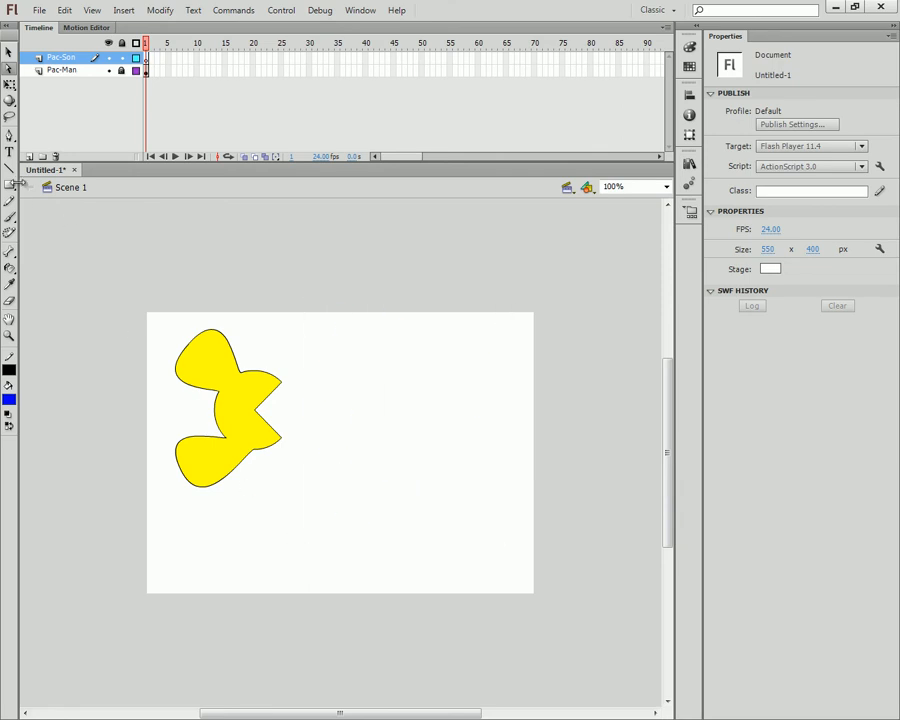
Draw a blue-filled rectangle with a black outline beside the yellow shape on the Pac-Son layer
{"action": "key", "text": "r"}
{"action": "left_click_drag", "start_coordinate": [355, 363], "coordinate": [465, 440]}
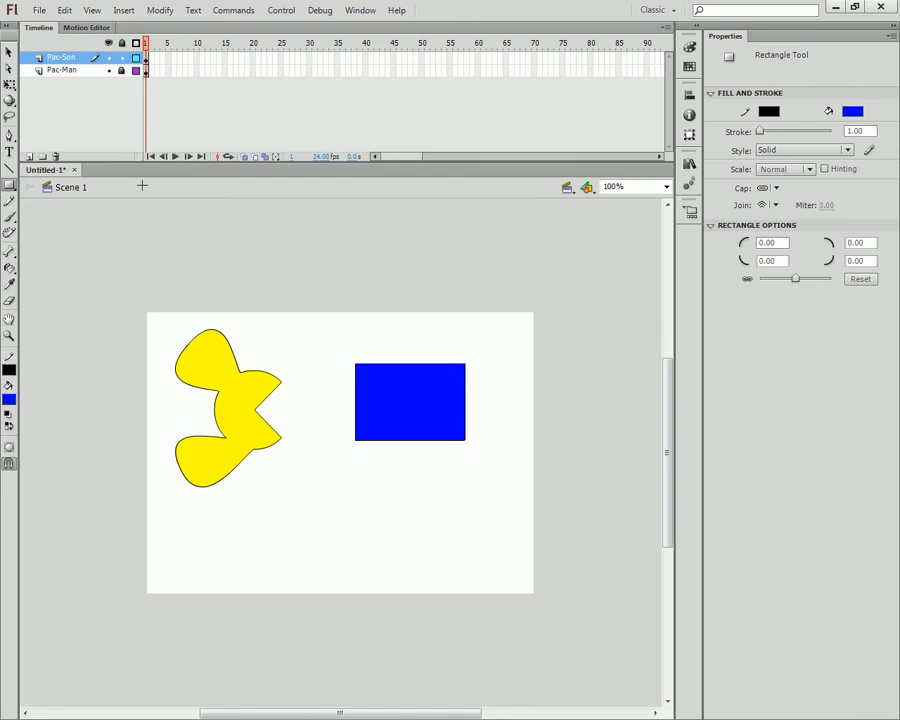
Add an anchor point at the middle of the blue rectangle's top edge with the Add Anchor Point tool
{"action": "left_click", "coordinate": [10, 136]}
{"action": "left_click", "coordinate": [33, 135]}
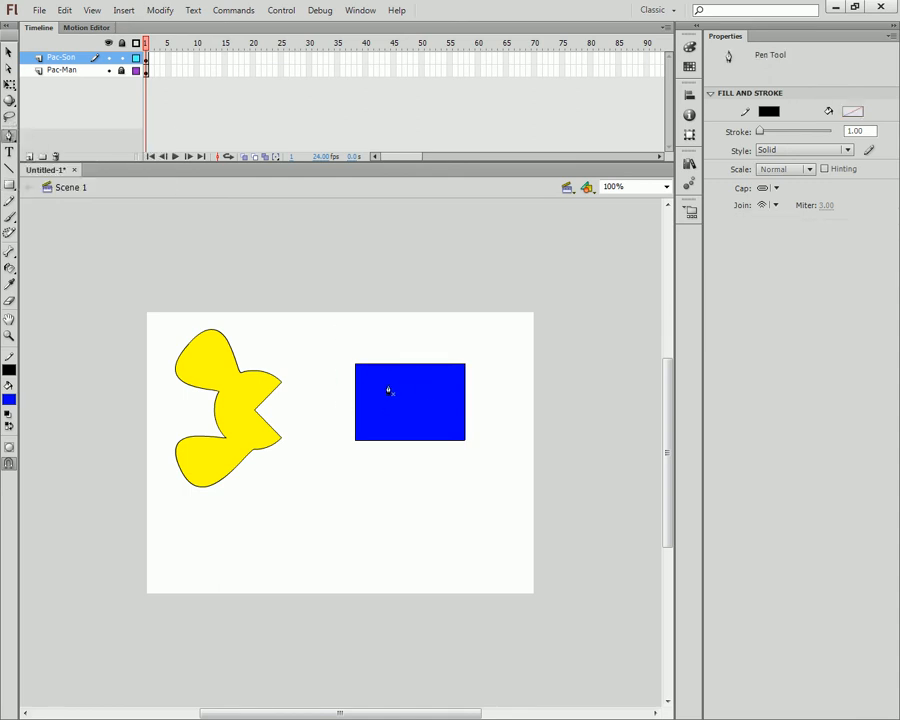
{"action": "left_click", "coordinate": [10, 137]}
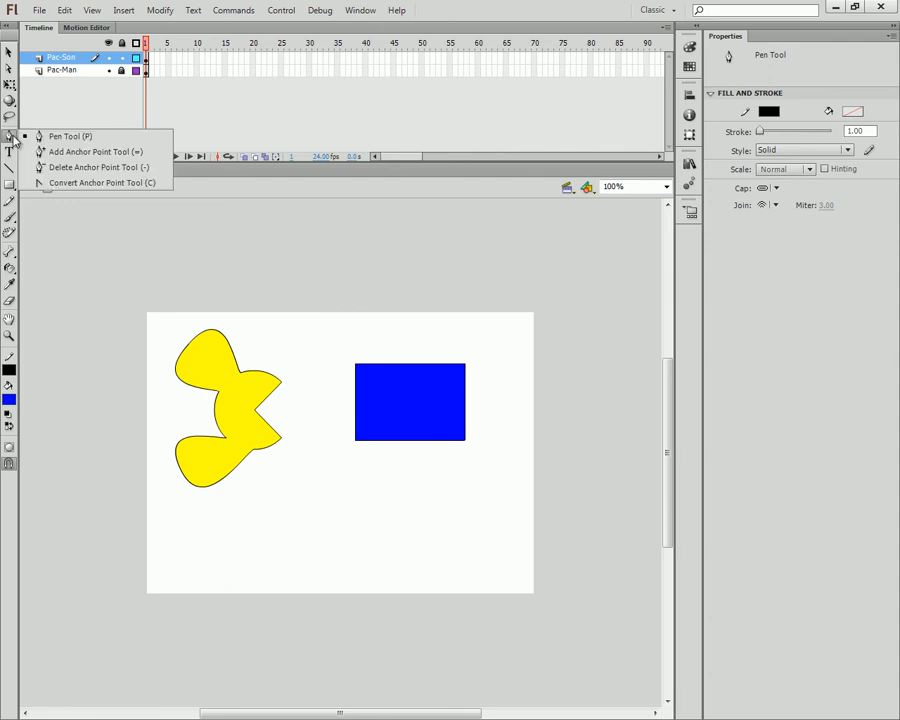
{"action": "left_click", "coordinate": [114, 154]}
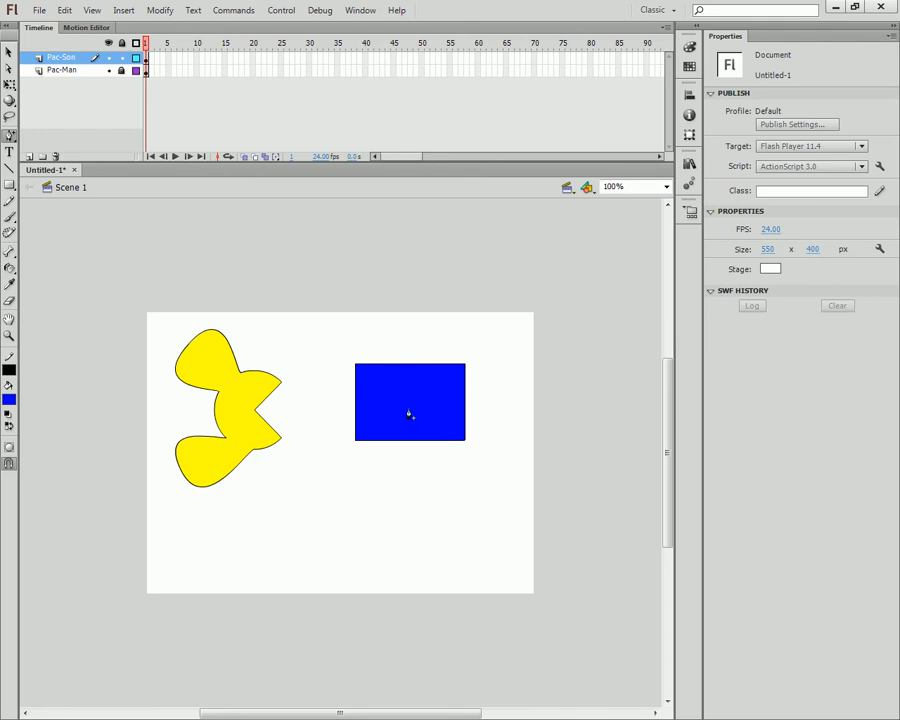
{"action": "left_click", "coordinate": [9, 68]}
{"action": "left_click", "coordinate": [366, 364]}
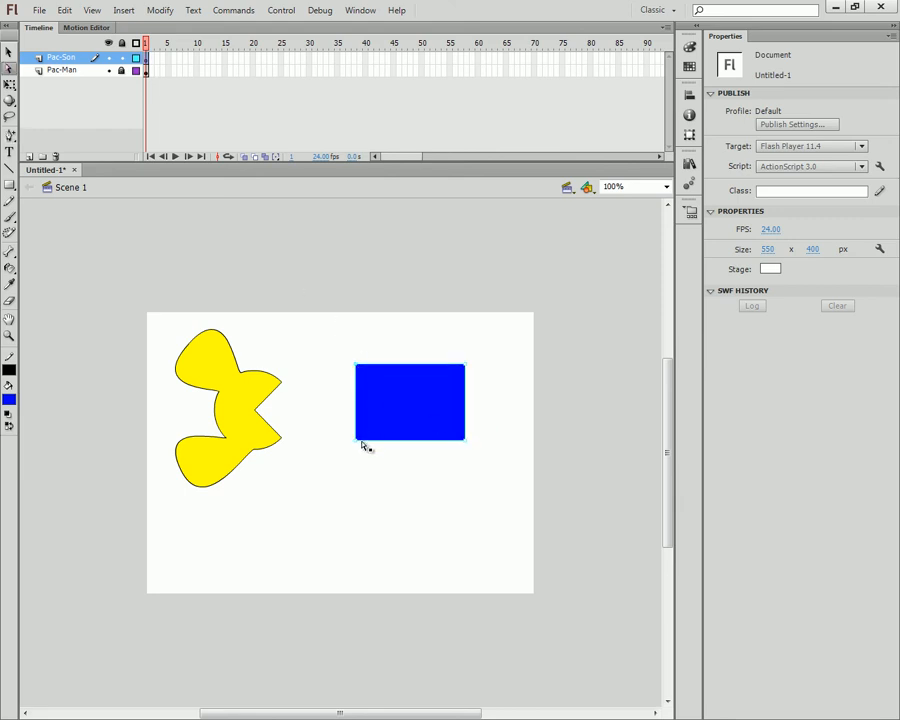
{"action": "left_click", "coordinate": [412, 322]}
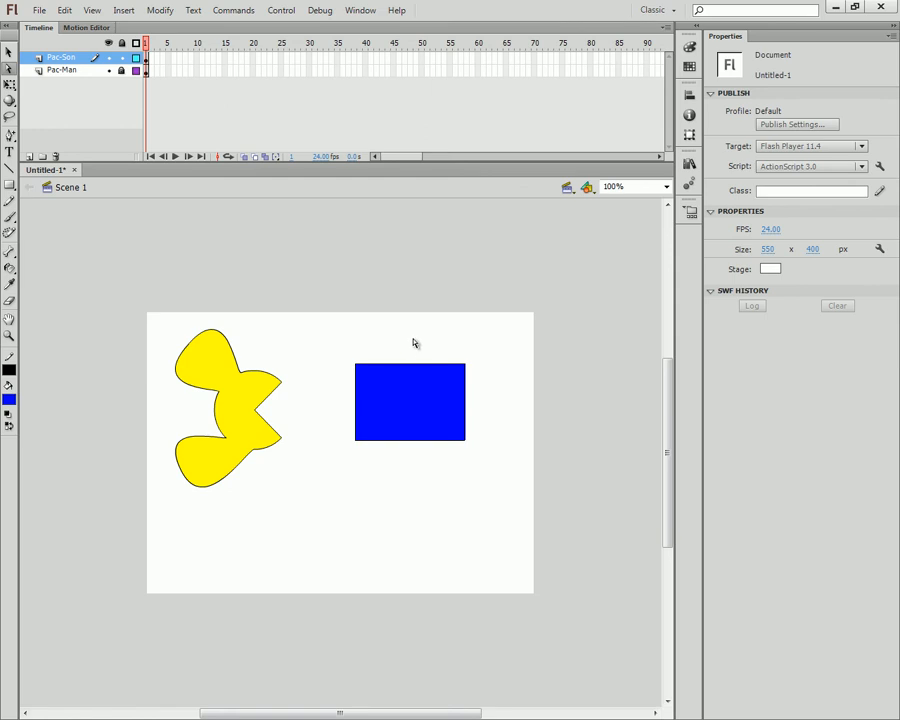
{"action": "left_click", "coordinate": [410, 366]}
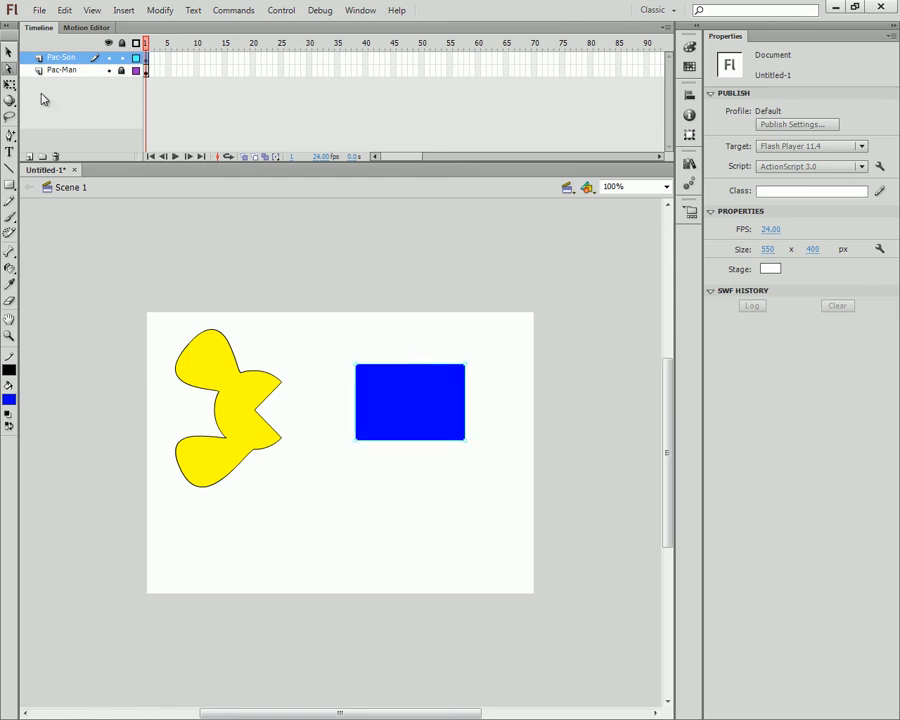
{"action": "left_click", "coordinate": [12, 137]}
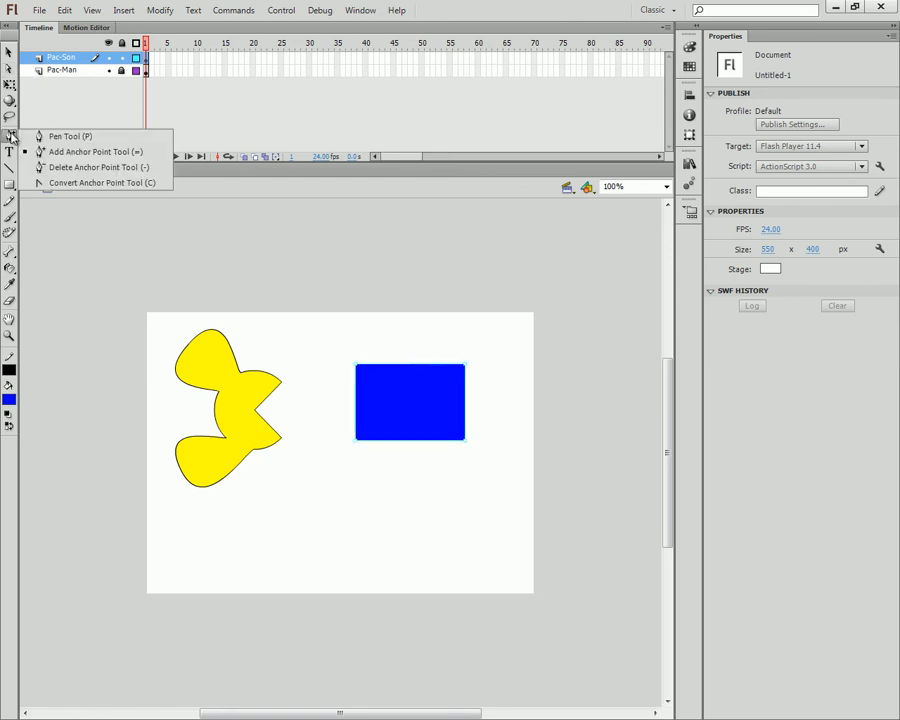
{"action": "left_click", "coordinate": [67, 152]}
{"action": "left_click", "coordinate": [12, 138]}
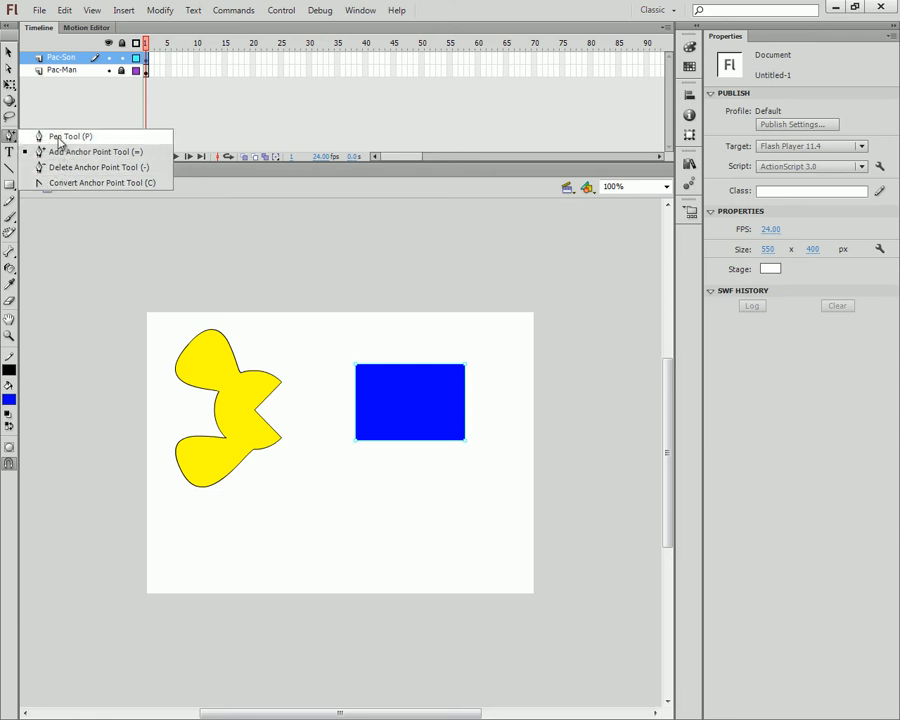
{"action": "left_click", "coordinate": [92, 154]}
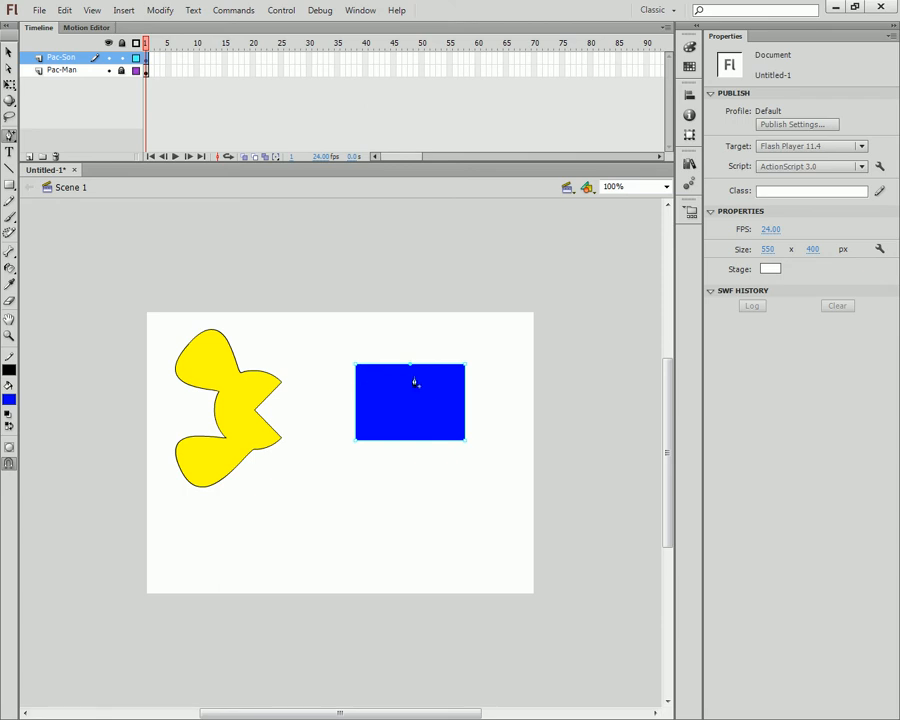
Move the rectangle's new top-edge anchor point upward to form a roof-like peak
{"action": "left_click", "coordinate": [9, 67]}
{"action": "left_click_drag", "start_coordinate": [411, 365], "coordinate": [410, 318]}
{"action": "left_click", "coordinate": [484, 366]}
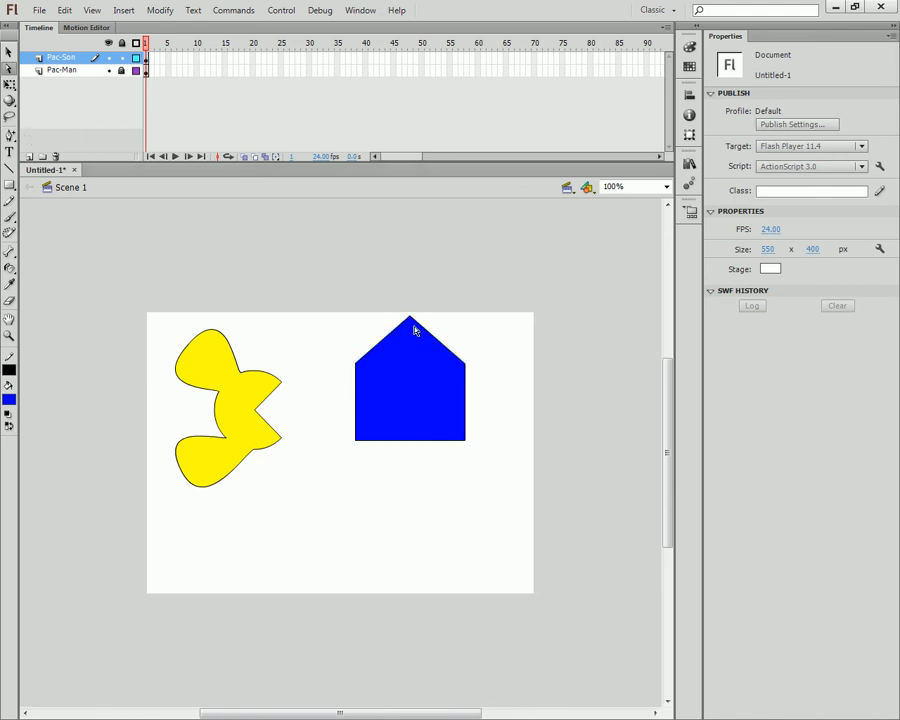
Add anchor points to the blue shape's bottom edge, left side and left roof slope
{"action": "left_click", "coordinate": [426, 343]}
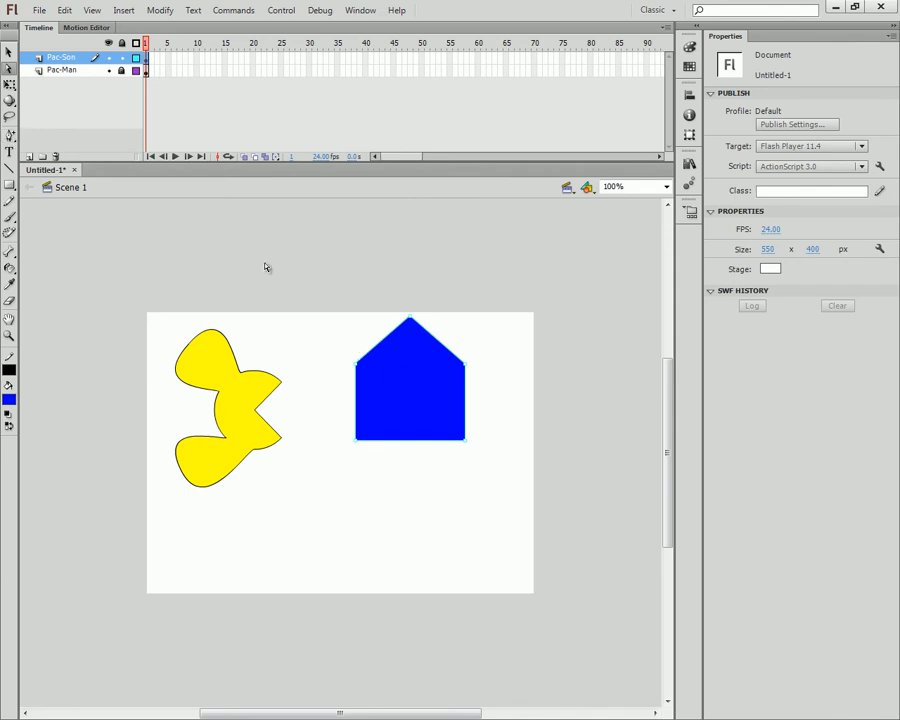
{"action": "left_click", "coordinate": [10, 136]}
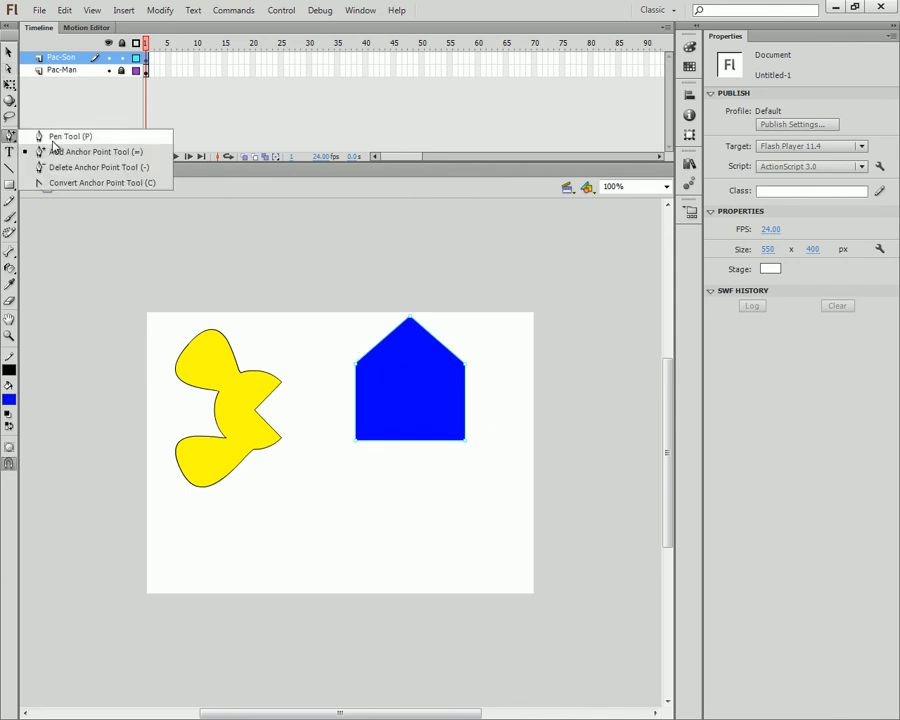
{"action": "left_click", "coordinate": [86, 152]}
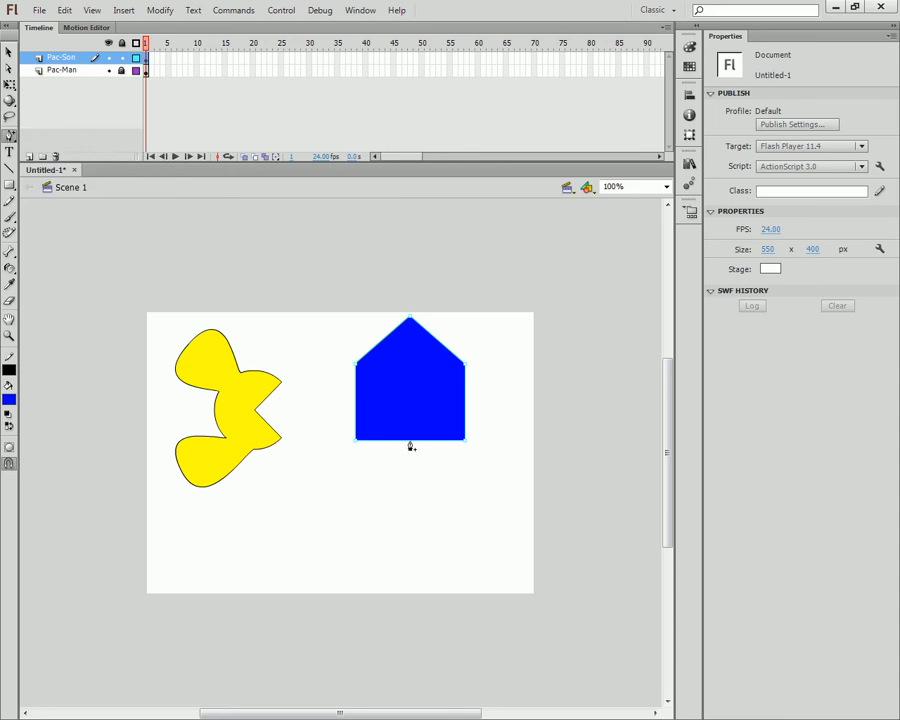
{"action": "left_click", "coordinate": [355, 383]}
{"action": "left_click", "coordinate": [382, 342]}
Move the roof-slope point up and left, the left-side point outward, and the bottom-edge point downward
{"action": "left_click", "coordinate": [10, 135]}
{"action": "left_click", "coordinate": [9, 68]}
{"action": "left_click_drag", "start_coordinate": [381, 340], "coordinate": [341, 296]}
{"action": "left_click_drag", "start_coordinate": [357, 387], "coordinate": [327, 387]}
{"action": "left_click_drag", "start_coordinate": [410, 439], "coordinate": [413, 475]}
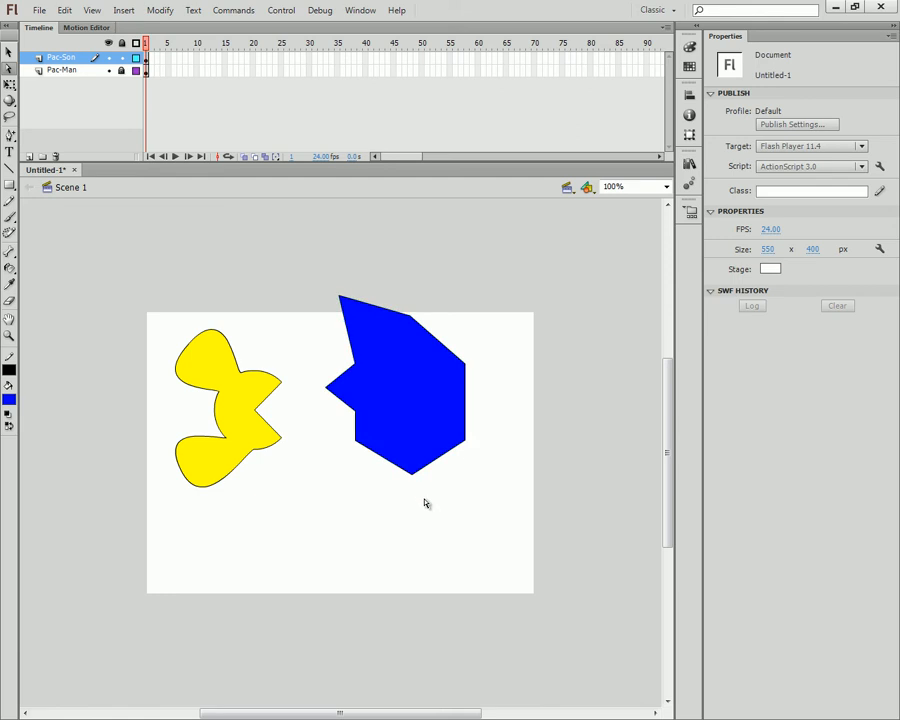
Undo the latest anchor point moves and the extra points added to the blue shape's left side and roof slope
{"action": "key", "text": "ctrl+z"}
{"action": "key", "text": "ctrl+z"}
{"action": "key", "text": "ctrl+z"}
{"action": "key", "text": "ctrl+z"}
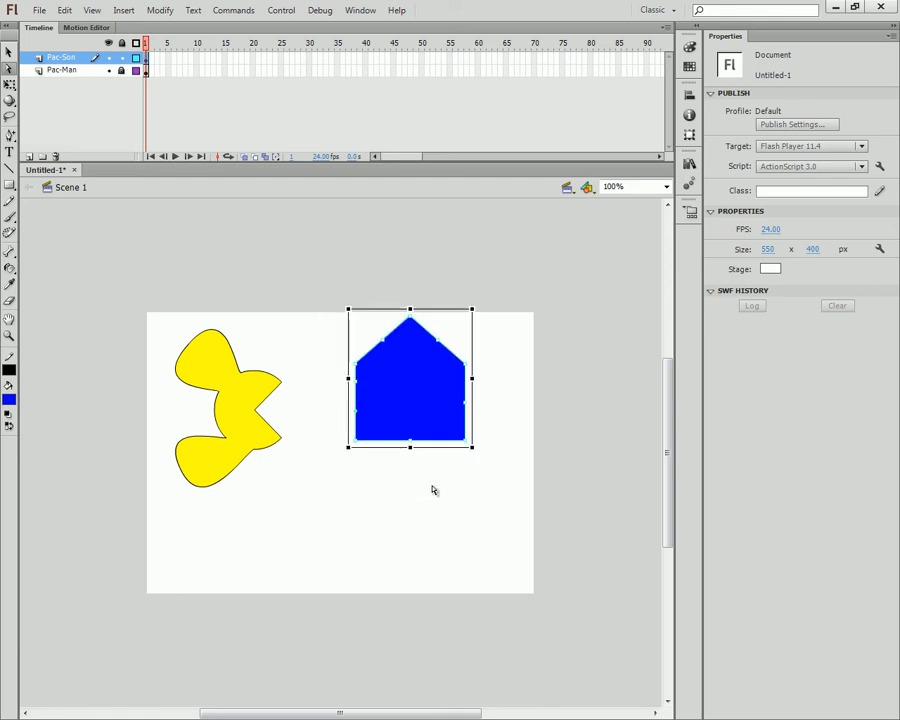
{"action": "left_click", "coordinate": [440, 430]}
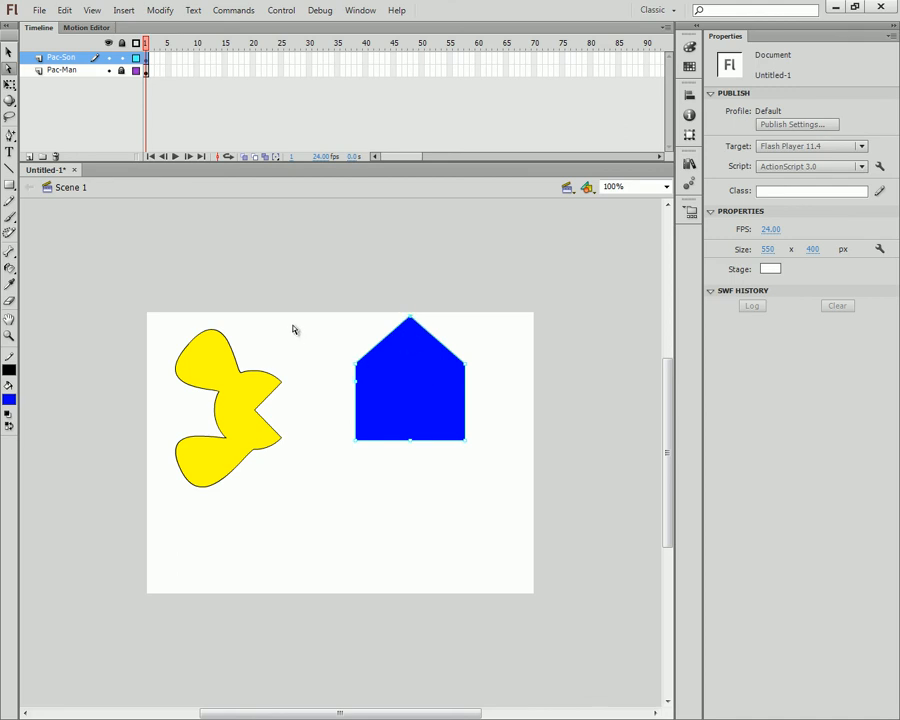
{"action": "key", "text": "ctrl+z"}
Curve the blue shape's roof peak with the Convert Anchor Point tool, bend each handle inward, and convert the peak back to a corner
{"action": "left_click", "coordinate": [10, 136]}
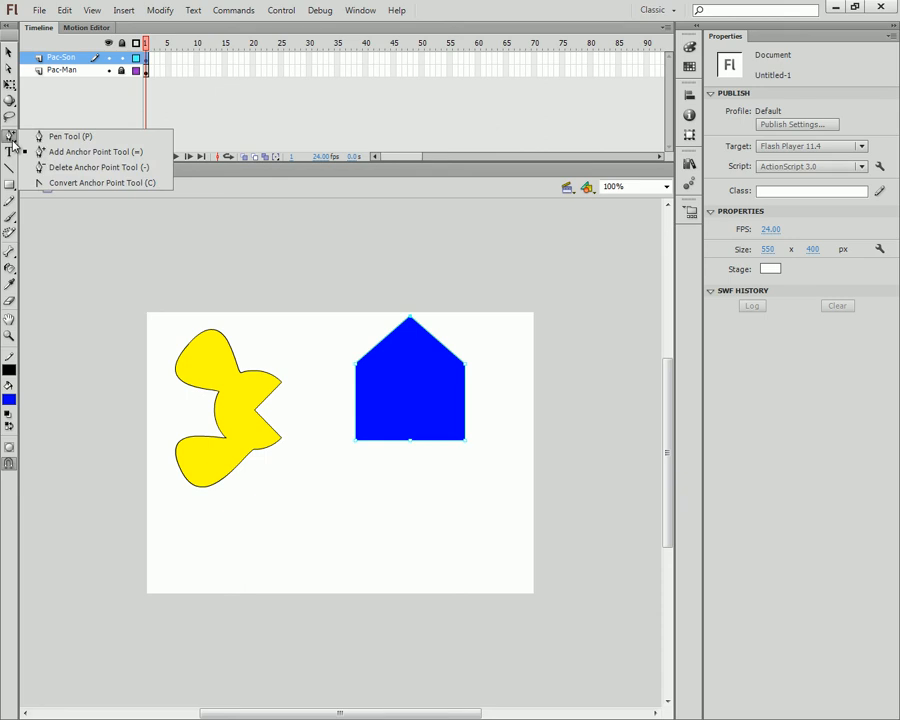
{"action": "left_click", "coordinate": [114, 186]}
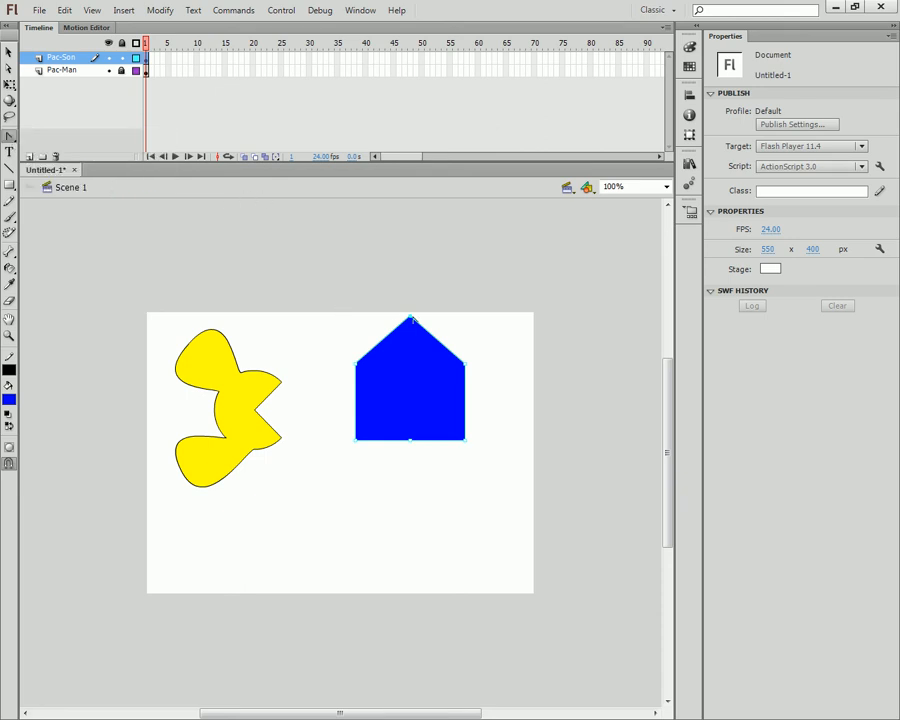
{"action": "left_click_drag", "start_coordinate": [411, 318], "coordinate": [379, 323]}
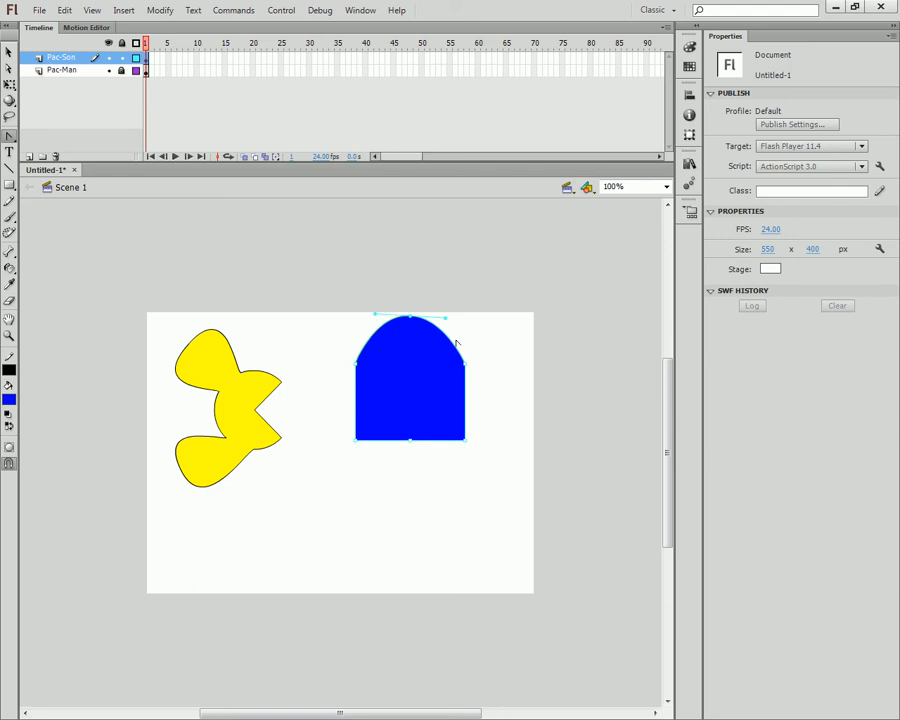
{"action": "left_click_drag", "start_coordinate": [446, 320], "coordinate": [424, 354]}
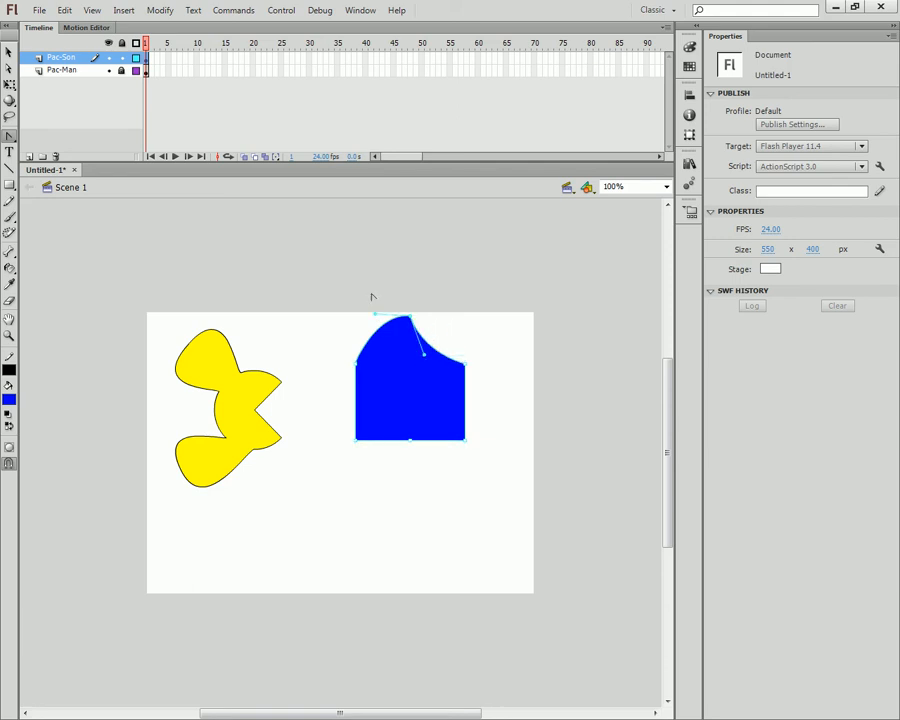
{"action": "left_click_drag", "start_coordinate": [377, 317], "coordinate": [405, 351]}
{"action": "left_click", "coordinate": [411, 318]}
{"action": "left_click", "coordinate": [369, 362]}
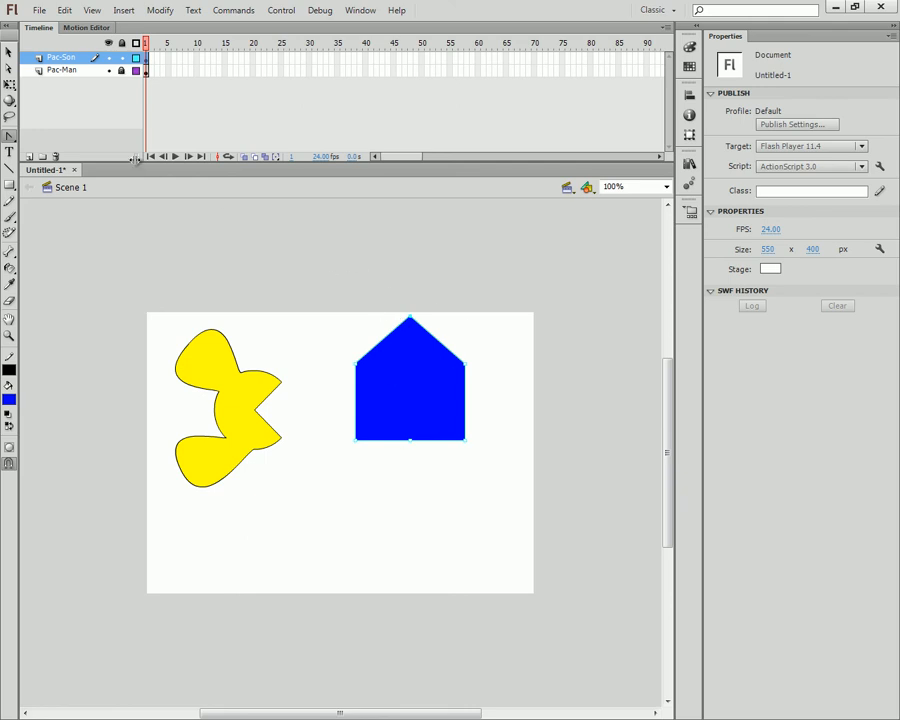
Remove the blue shape's roof peak point with the Delete Anchor Point tool
{"action": "left_click", "coordinate": [10, 138]}
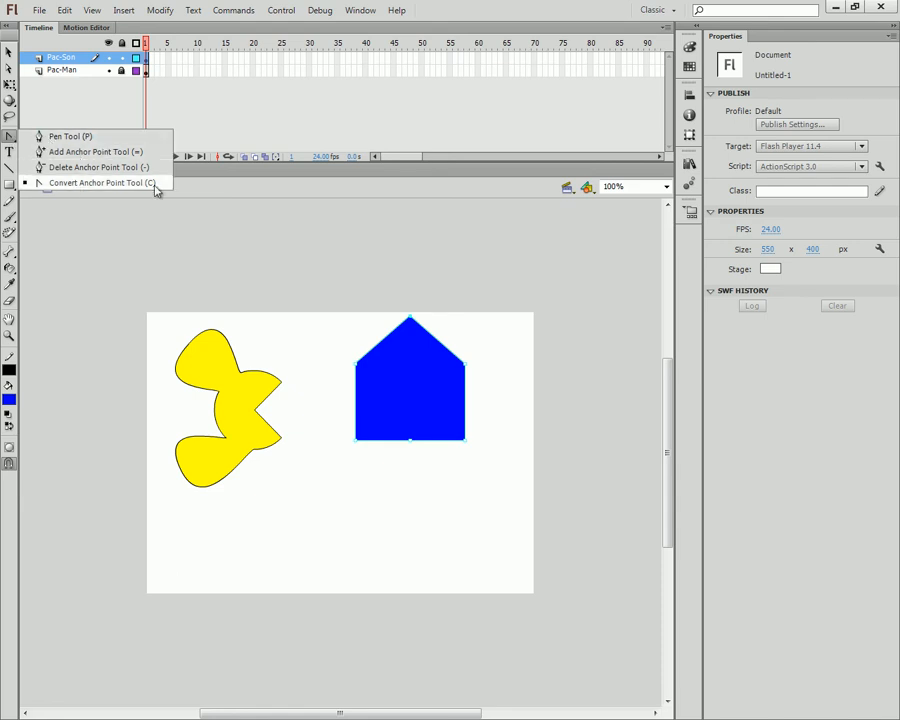
{"action": "left_click", "coordinate": [86, 136]}
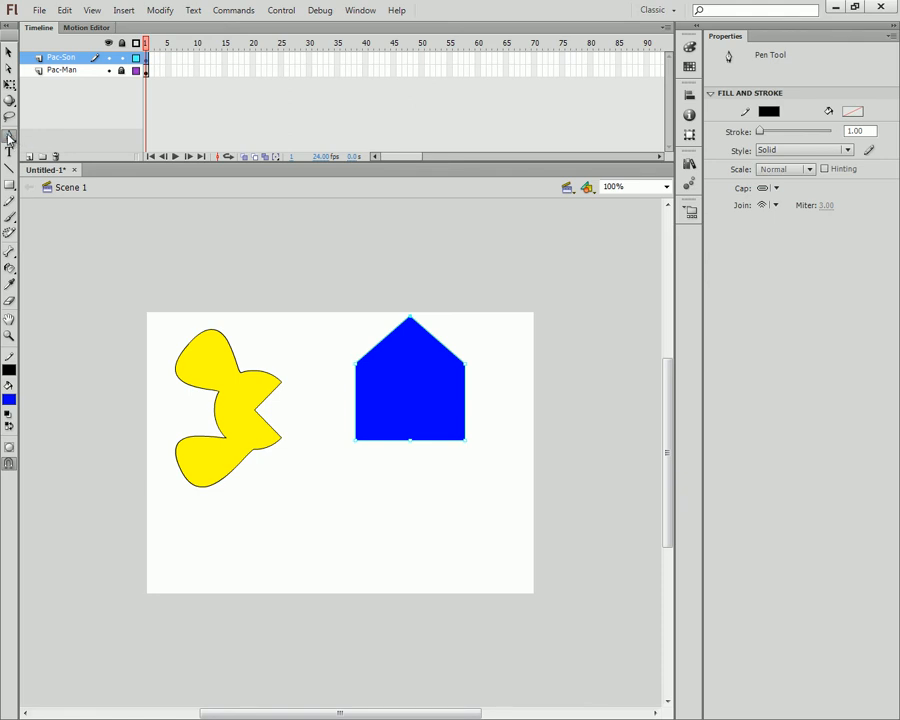
{"action": "left_click", "coordinate": [11, 137]}
{"action": "left_click", "coordinate": [11, 138]}
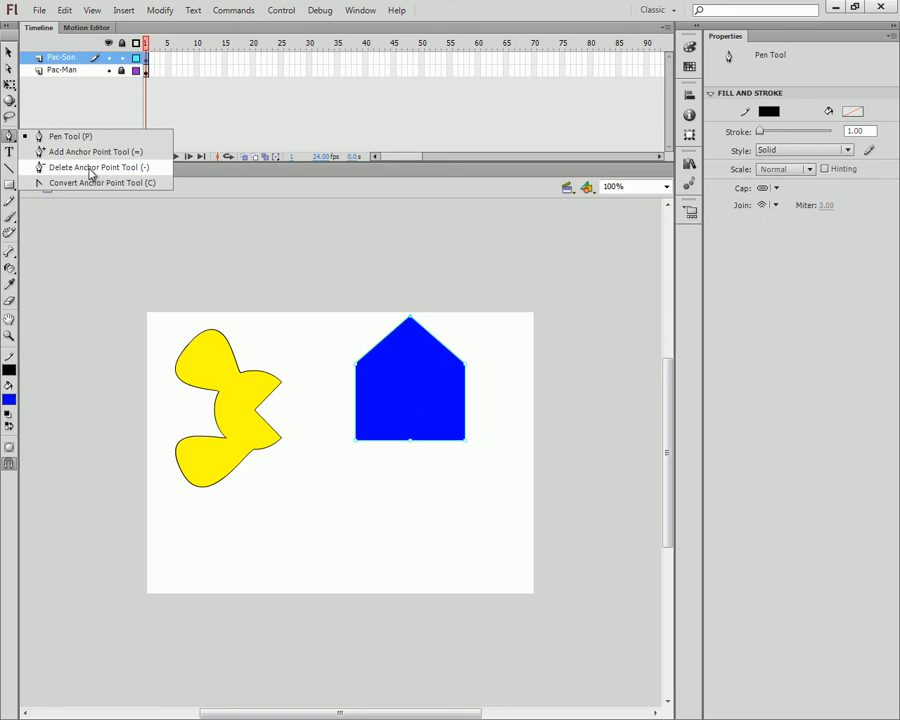
{"action": "left_click", "coordinate": [72, 170]}
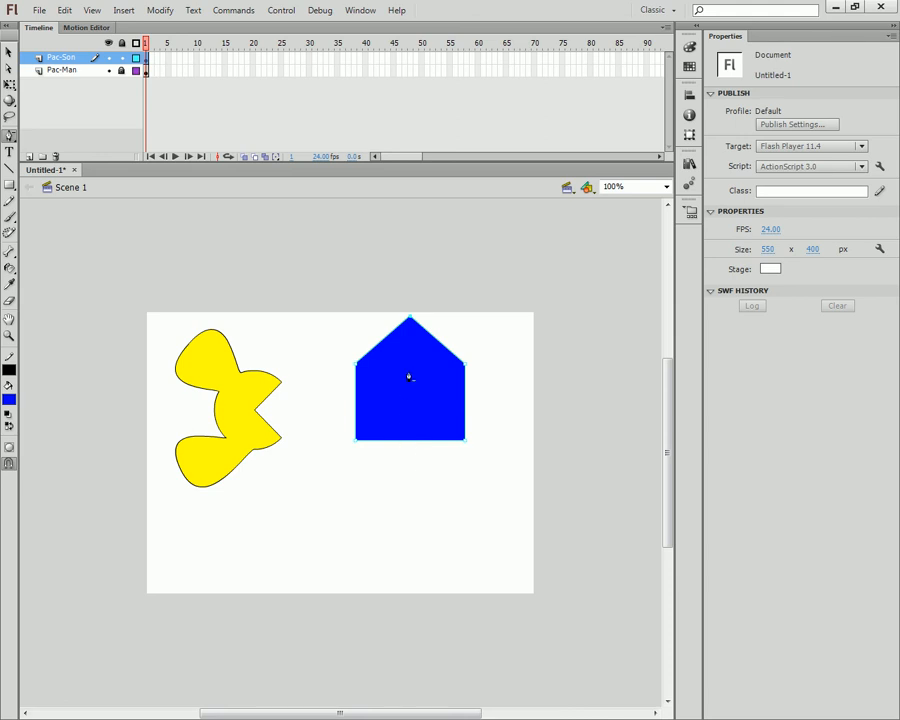
{"action": "left_click", "coordinate": [409, 321]}
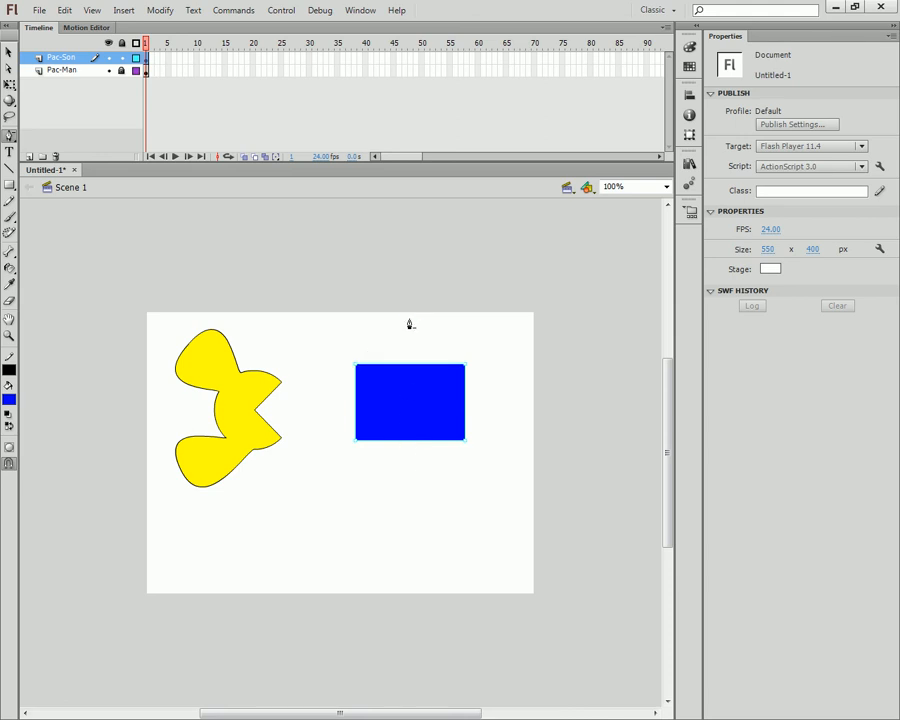
Select the whole blue rectangle with its outline and delete it from the Pac-Son layer
{"action": "left_click", "coordinate": [9, 137]}
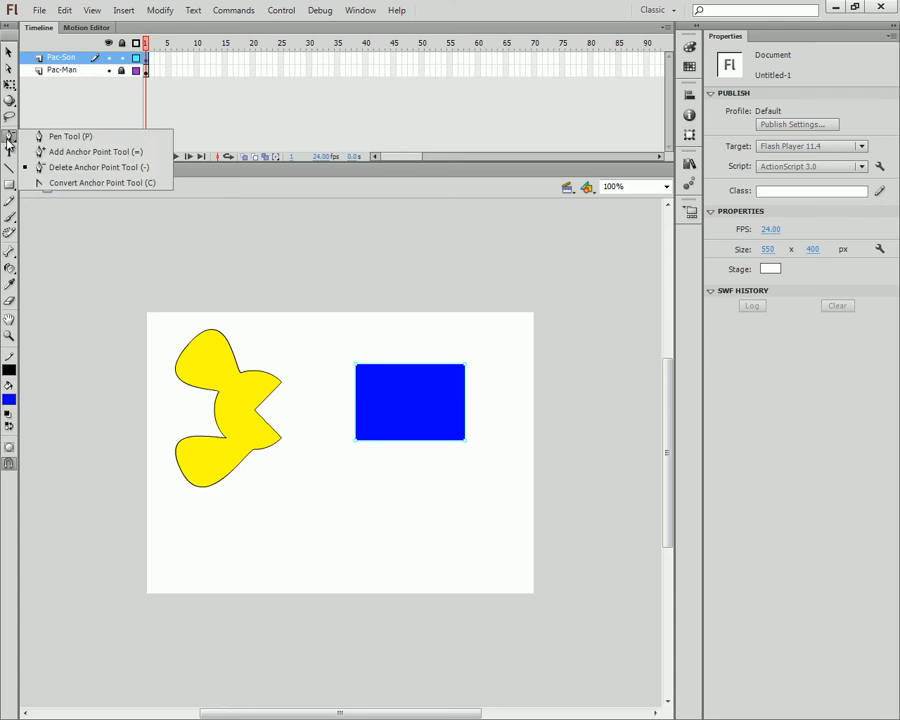
{"action": "left_click", "coordinate": [80, 136]}
{"action": "left_click", "coordinate": [8, 51]}
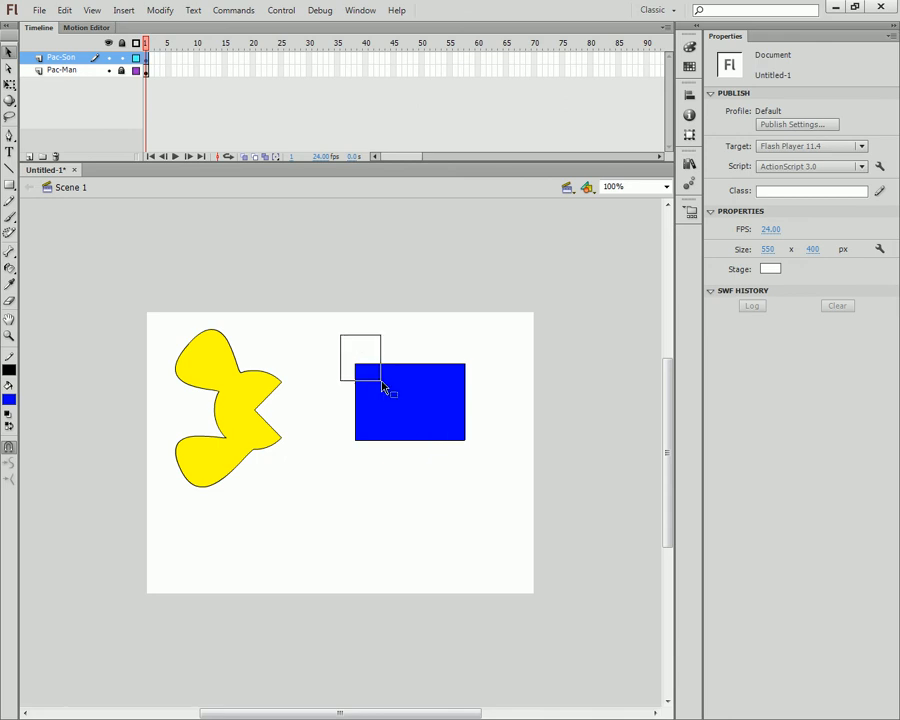
{"action": "left_click_drag", "start_coordinate": [346, 345], "coordinate": [523, 527]}
{"action": "key", "text": "Delete"}
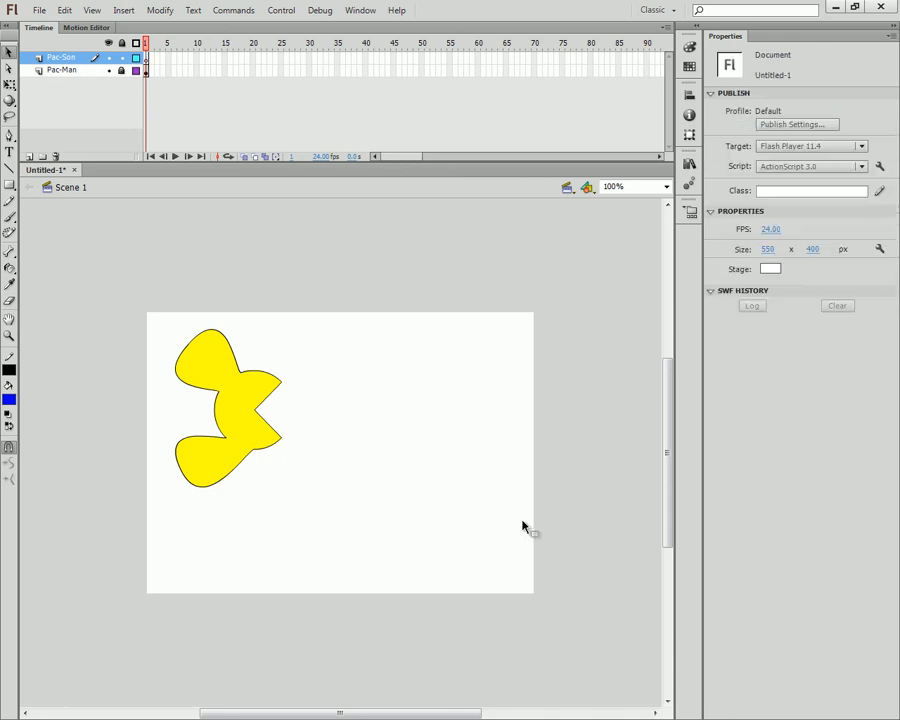
Draw a closed Pac-Man outline beside the yellow figure with the Pen tool, its wedge mouth facing left and its back curved
{"action": "left_click", "coordinate": [9, 135]}
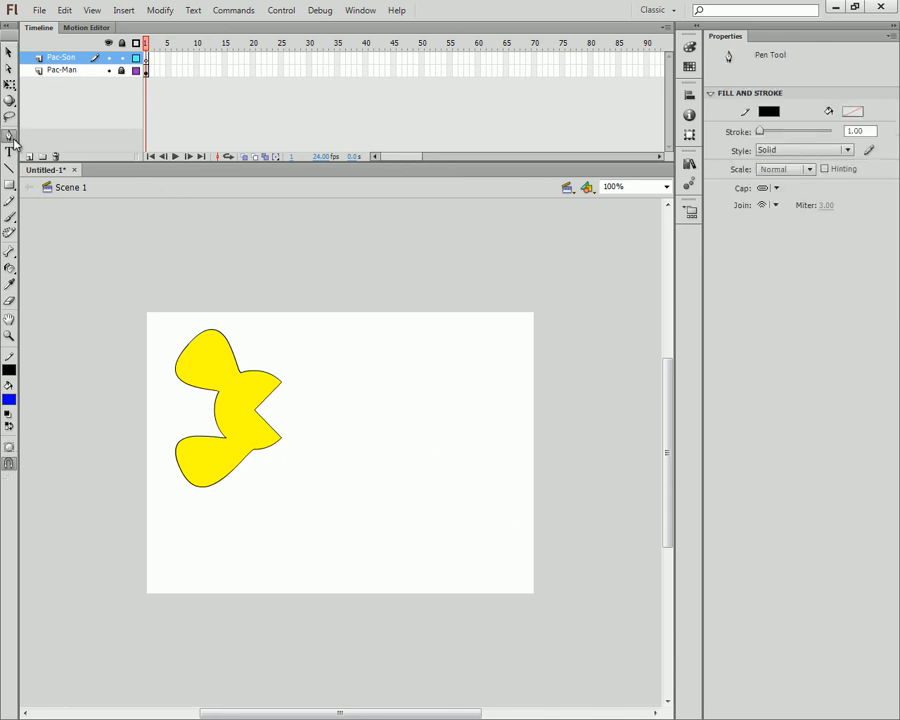
{"action": "left_click", "coordinate": [358, 407]}
{"action": "left_click", "coordinate": [331, 381]}
{"action": "left_click_drag", "start_coordinate": [406, 413], "coordinate": [409, 468]}
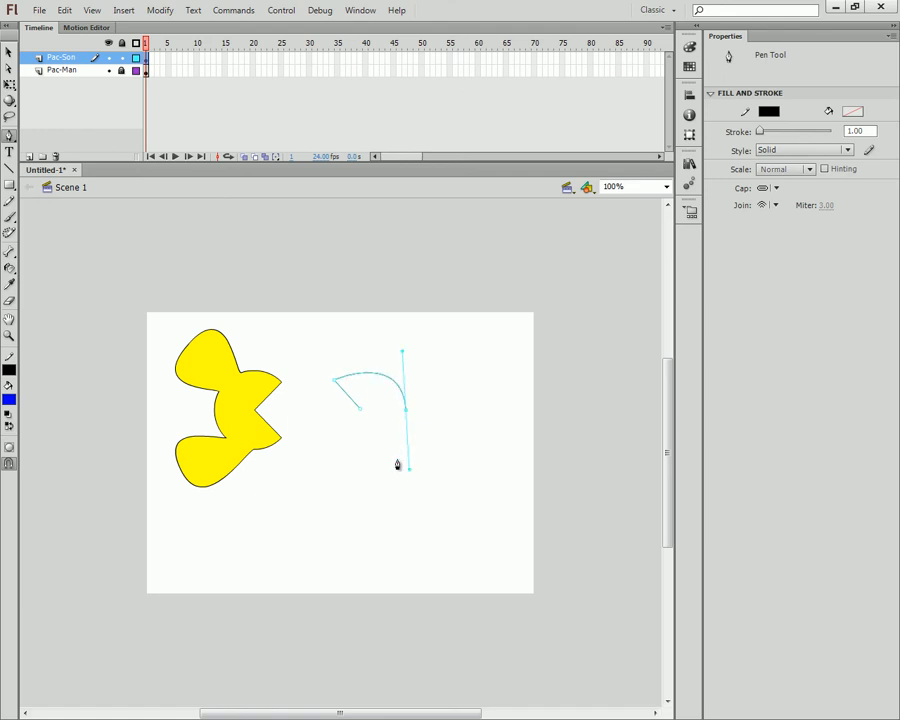
{"action": "left_click", "coordinate": [332, 433]}
{"action": "left_click", "coordinate": [361, 414]}
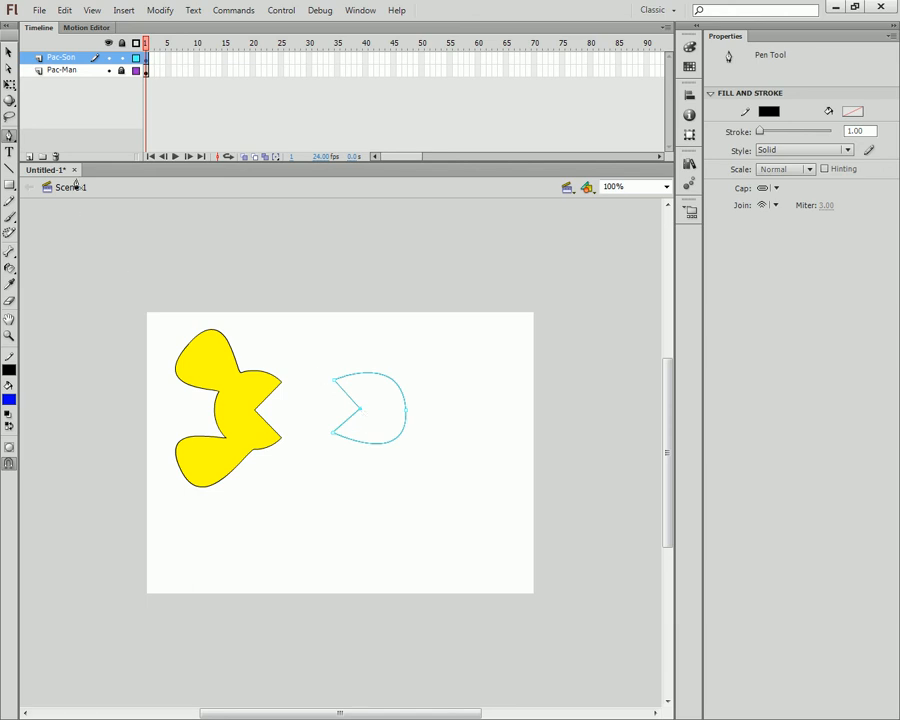
{"action": "left_click", "coordinate": [8, 53]}
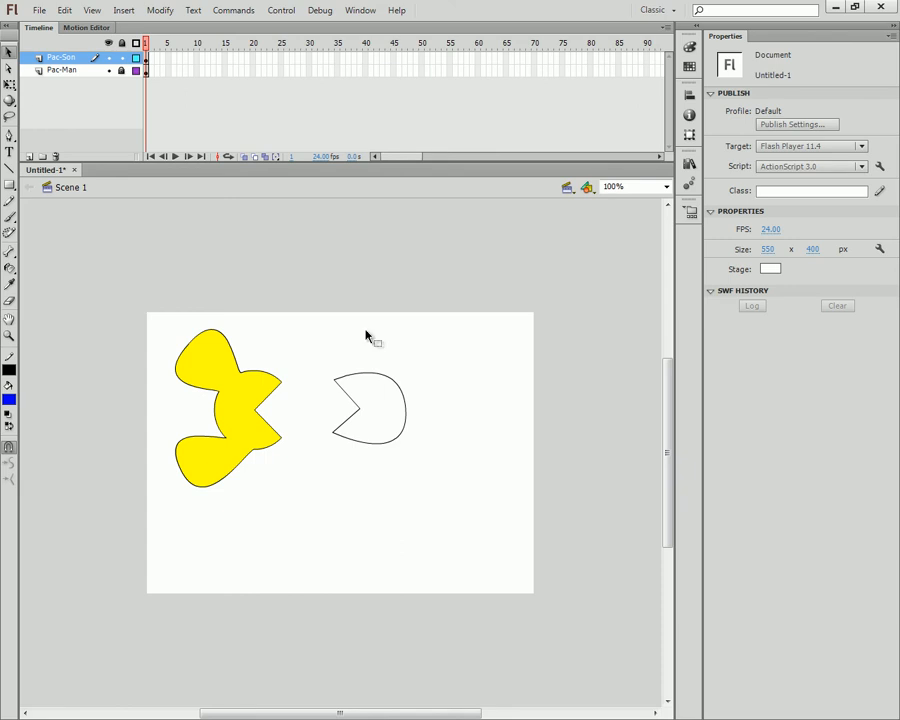
Add three anchor points along the new outline's upper curve and three along its lower curve
{"action": "left_click", "coordinate": [12, 138]}
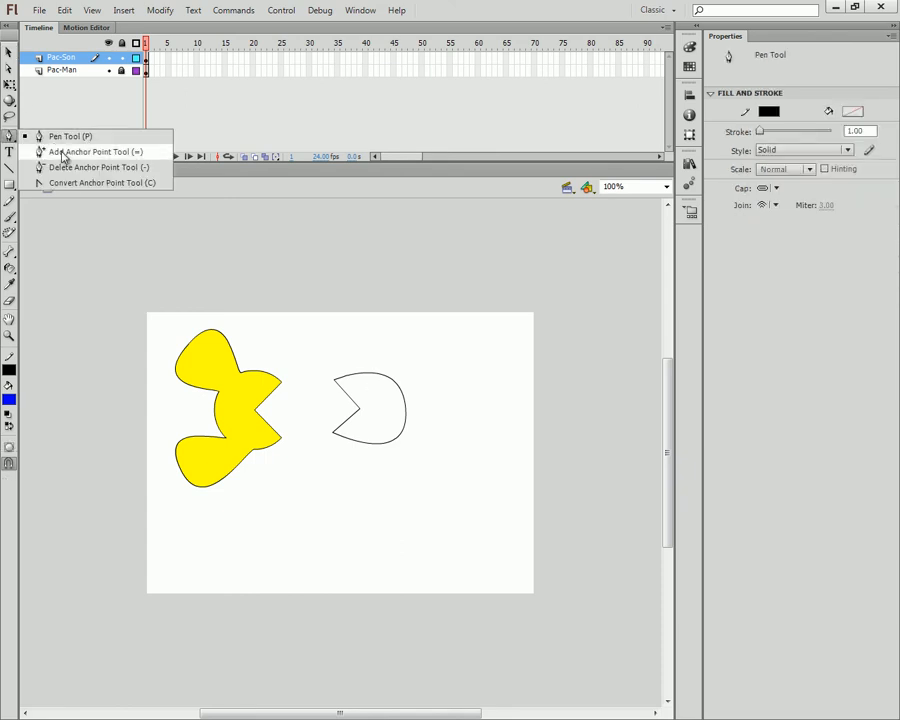
{"action": "left_click", "coordinate": [56, 150]}
{"action": "left_click", "coordinate": [365, 374]}
{"action": "left_click", "coordinate": [382, 376]}
{"action": "left_click", "coordinate": [394, 382]}
{"action": "left_click", "coordinate": [369, 444]}
{"action": "left_click", "coordinate": [388, 443]}
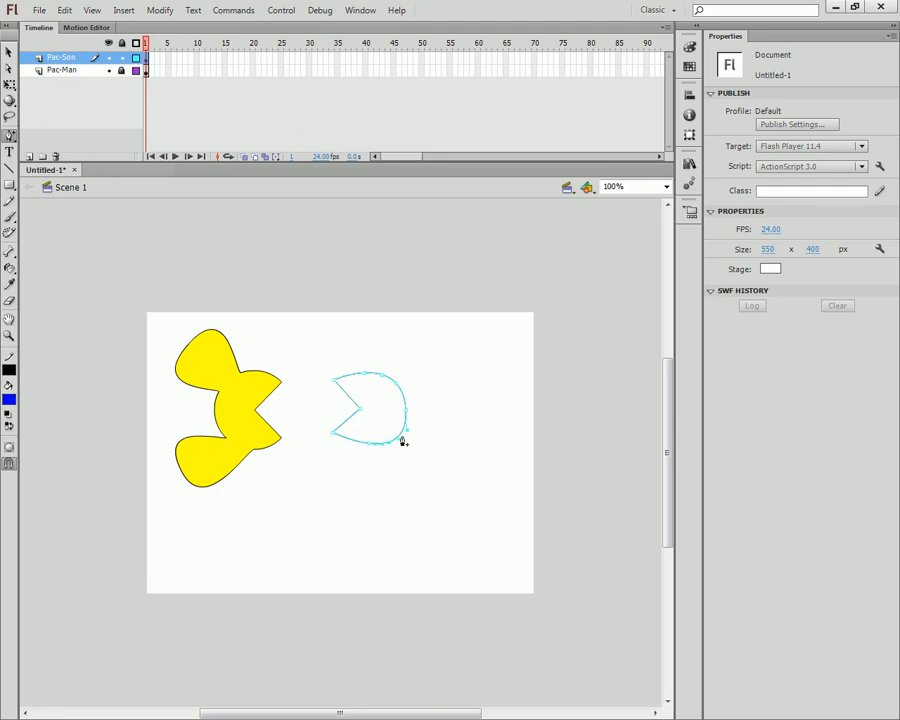
Move the middle added point of the upper curve upward and that of the lower curve down and right to form ear-like spikes
{"action": "left_click", "coordinate": [8, 68]}
{"action": "left_click_drag", "start_coordinate": [382, 376], "coordinate": [381, 348]}
{"action": "left_click_drag", "start_coordinate": [390, 443], "coordinate": [409, 469]}
{"action": "left_click", "coordinate": [444, 472]}
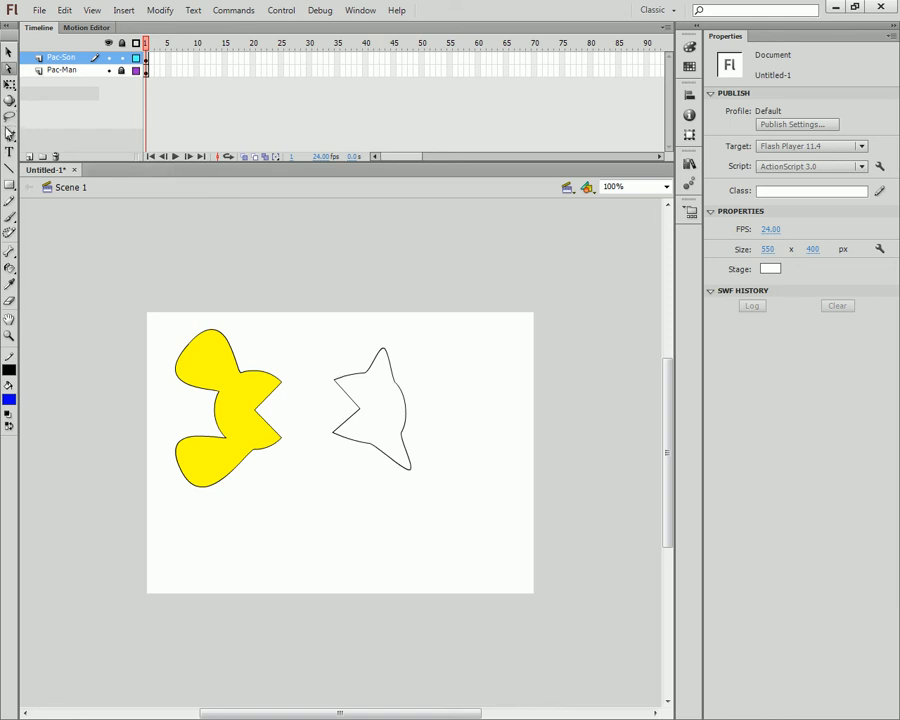
Delete both spike tips and the remaining added points along the outline's upper and lower curves with the Delete Anchor Point tool
{"action": "left_click", "coordinate": [10, 134]}
{"action": "left_click", "coordinate": [74, 167]}
{"action": "left_click", "coordinate": [382, 351]}
{"action": "left_click", "coordinate": [411, 474]}
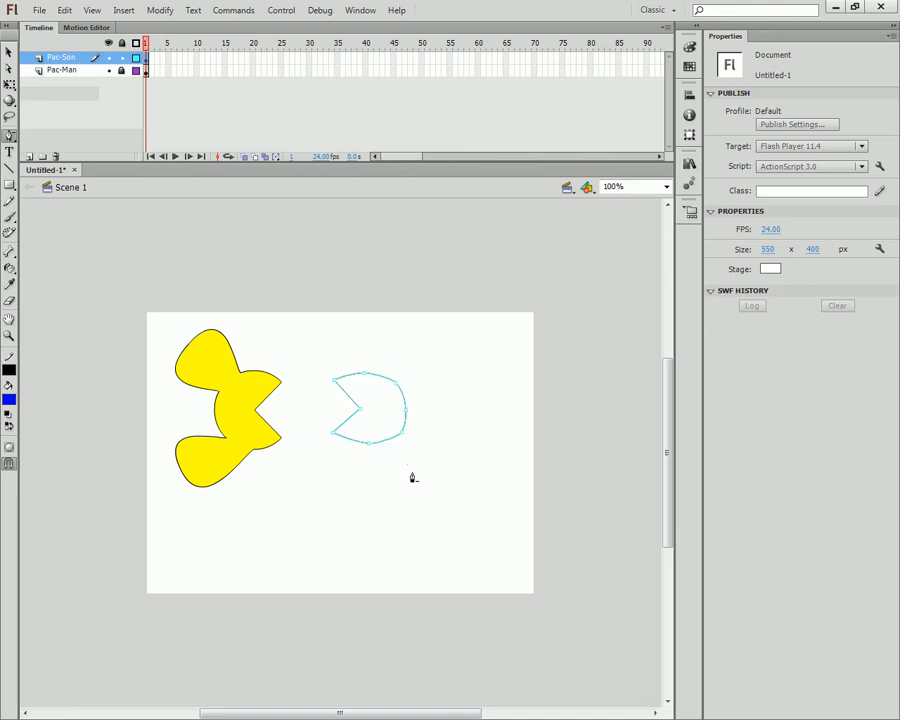
{"action": "left_click", "coordinate": [370, 444]}
{"action": "left_click", "coordinate": [400, 436]}
{"action": "left_click", "coordinate": [367, 378]}
{"action": "left_click", "coordinate": [398, 383]}
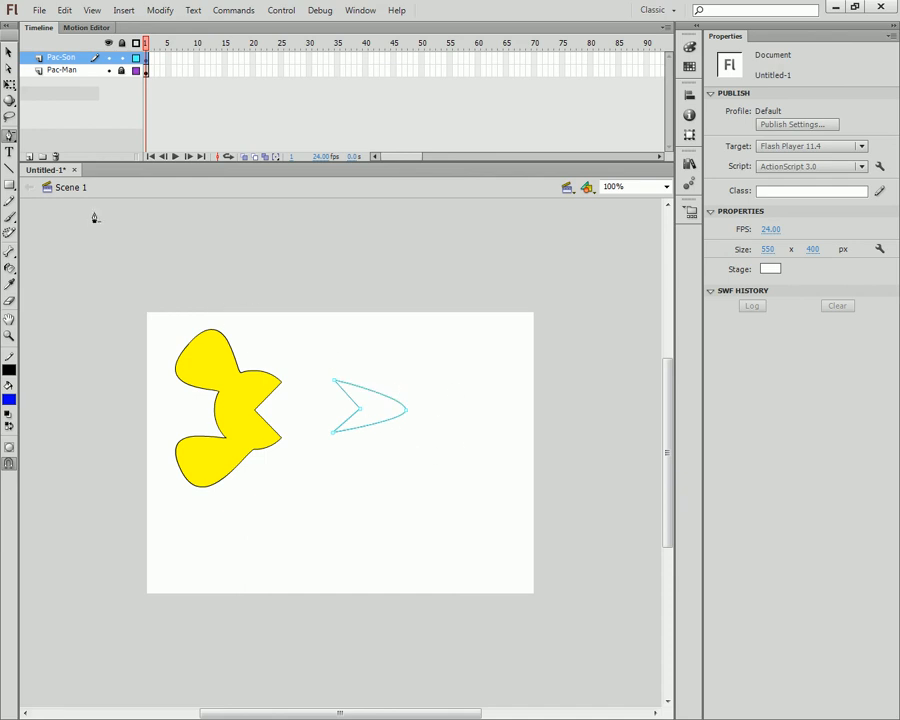
Round the outline's back by pulling vertical curve handles from its rightmost point with the Convert Anchor Point tool, and return to the Pen tool
{"action": "left_click", "coordinate": [10, 135]}
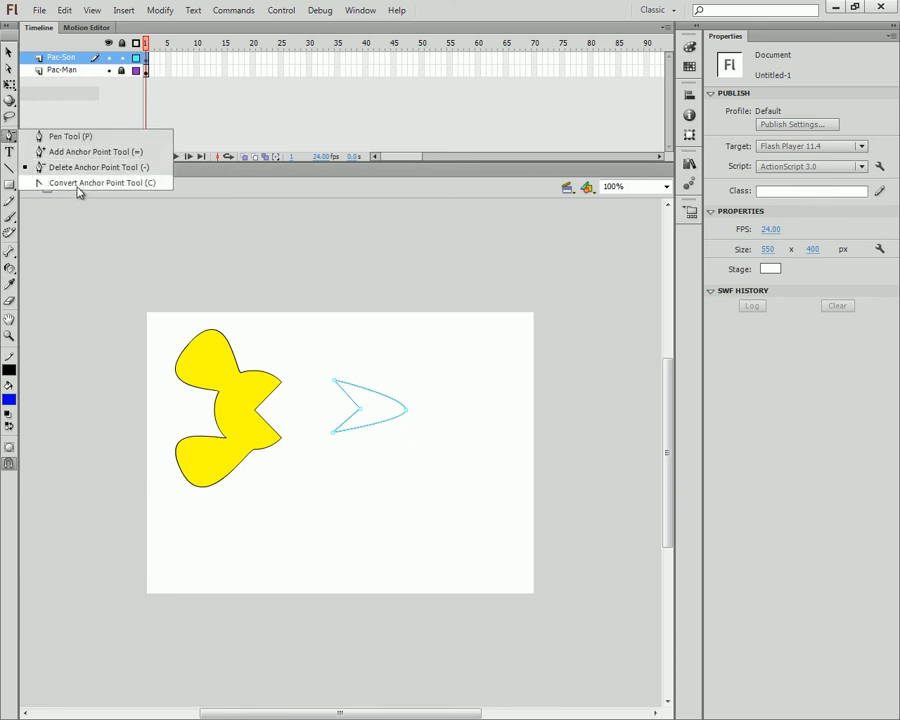
{"action": "left_click", "coordinate": [76, 185]}
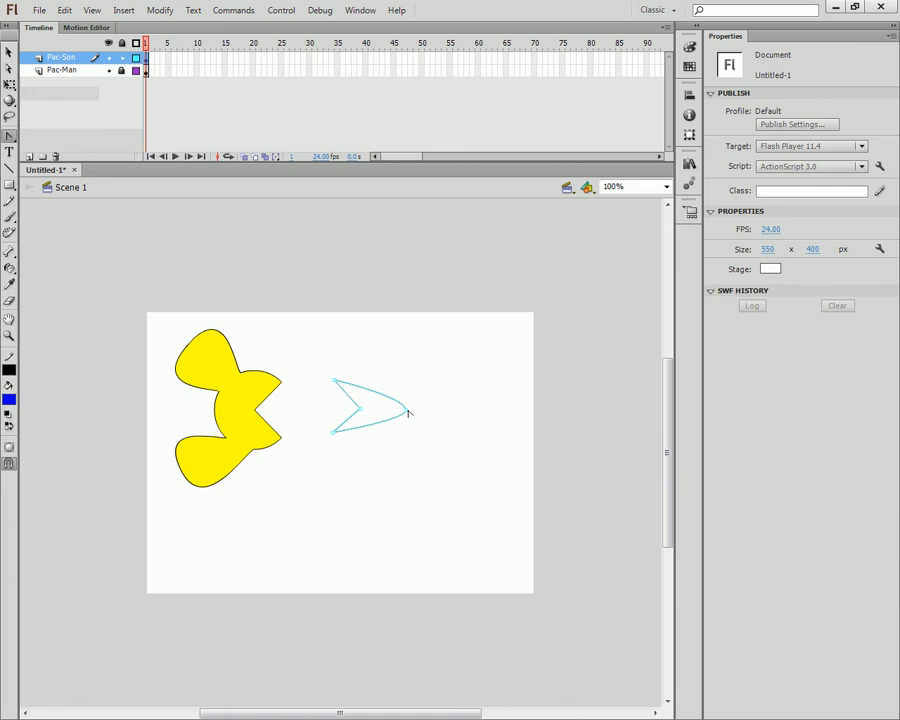
{"action": "left_click_drag", "start_coordinate": [408, 415], "coordinate": [408, 474]}
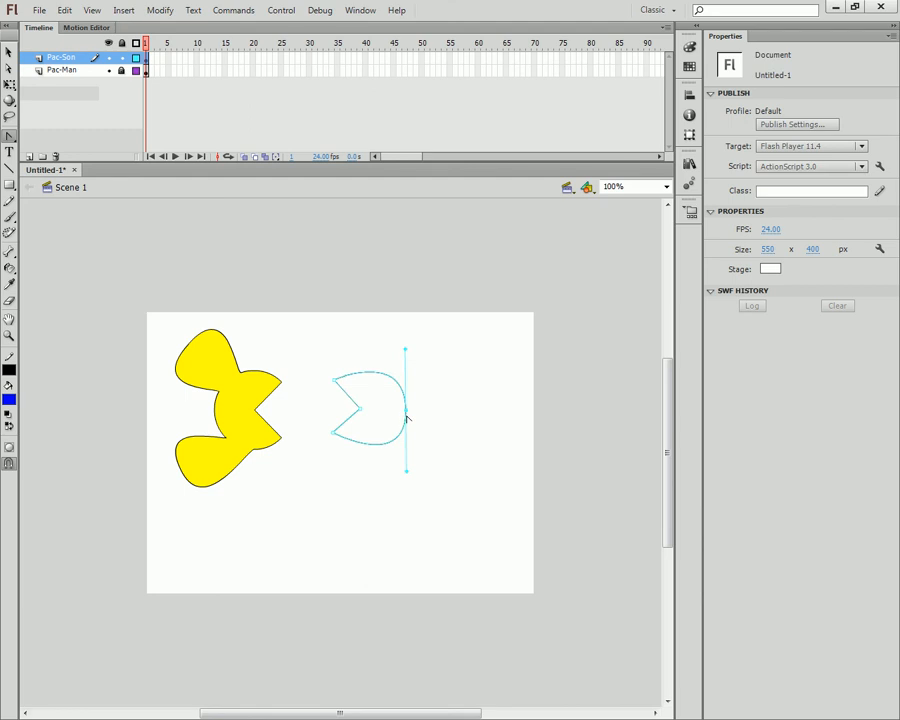
{"action": "left_click_drag", "start_coordinate": [408, 412], "coordinate": [406, 470]}
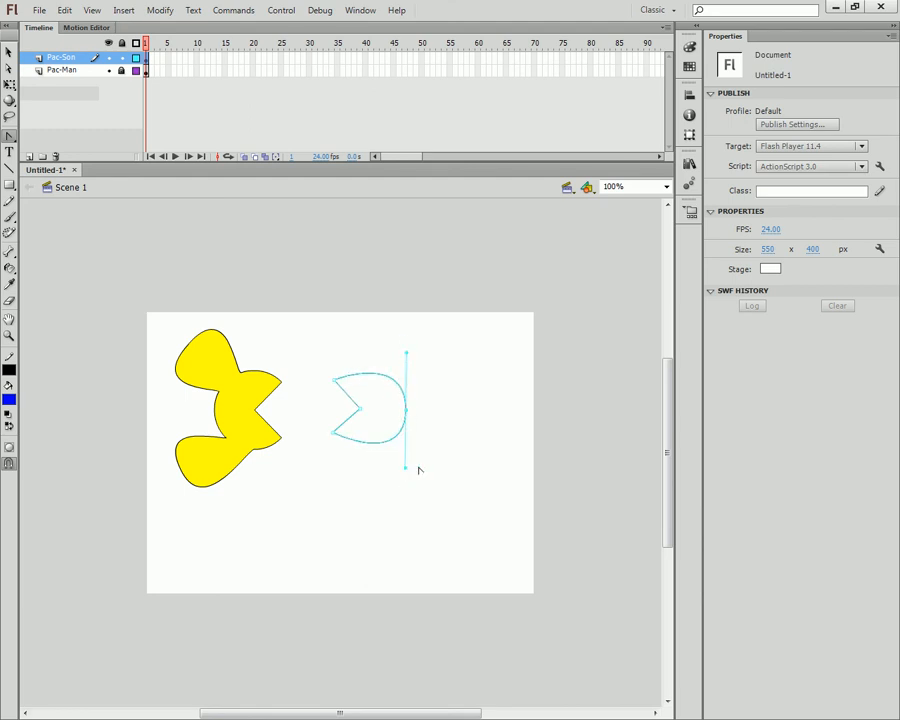
{"action": "left_click", "coordinate": [8, 49]}
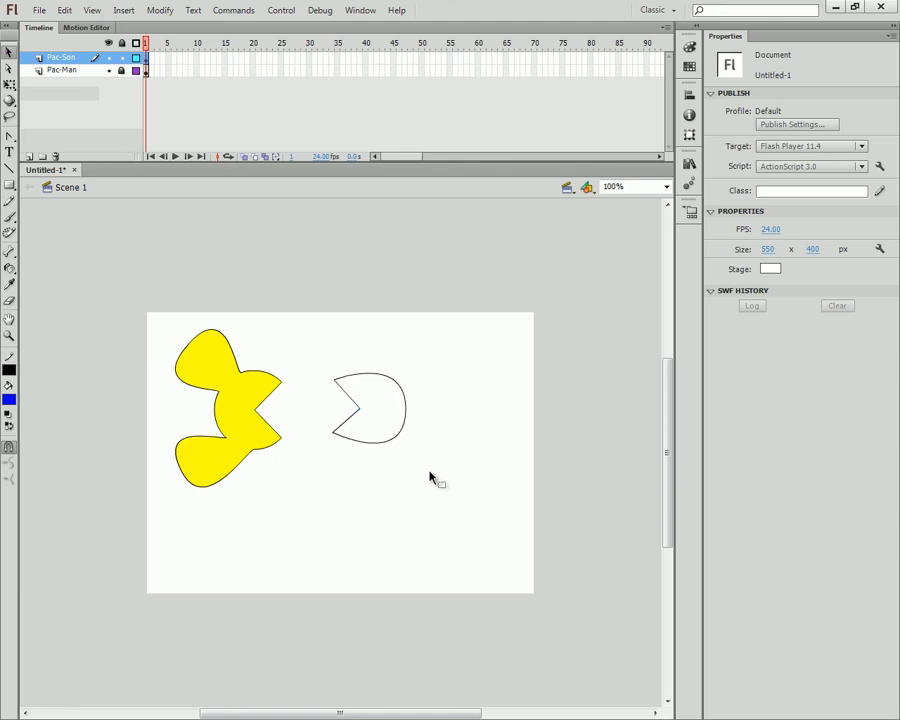
{"action": "left_click", "coordinate": [9, 134]}
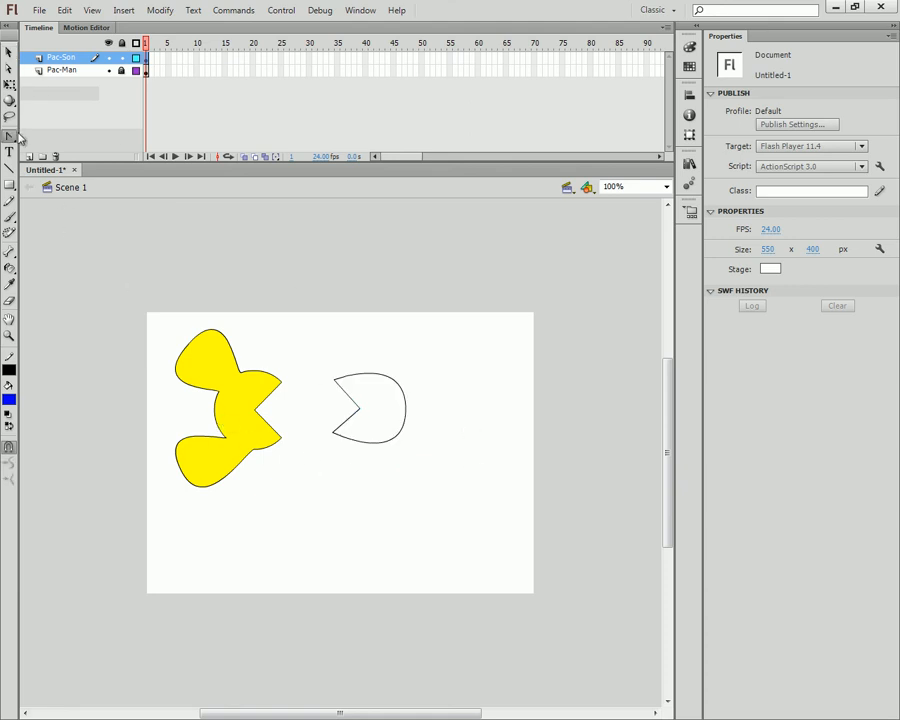
{"action": "left_click", "coordinate": [45, 134]}
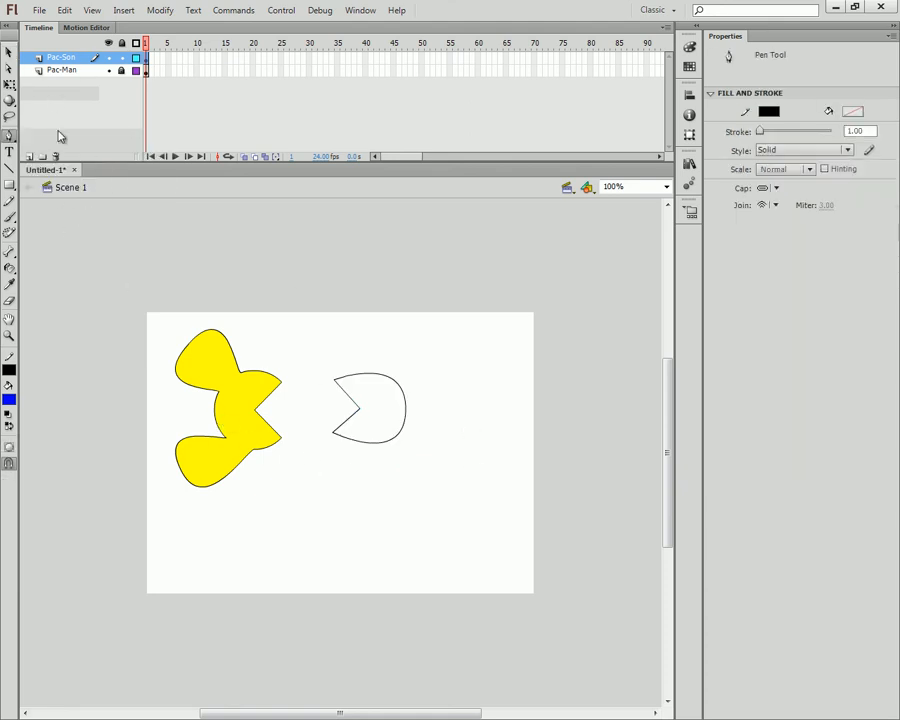
Create a layer folder in the timeline and name it Pac-Family
{"action": "left_click", "coordinate": [44, 157]}
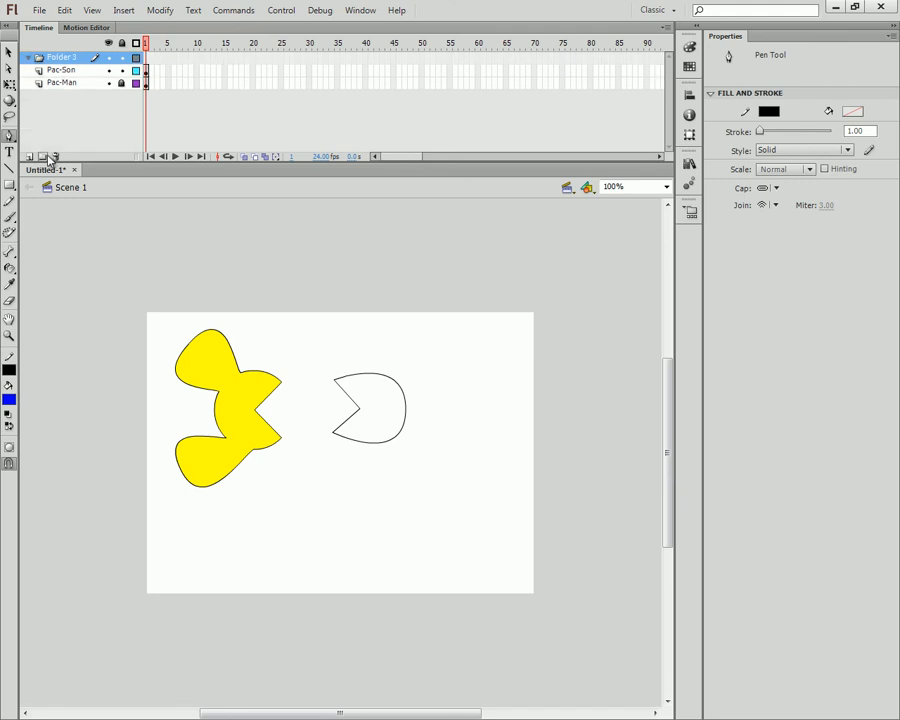
{"action": "double_click", "coordinate": [58, 57]}
{"action": "type", "text": "Pac-F"}
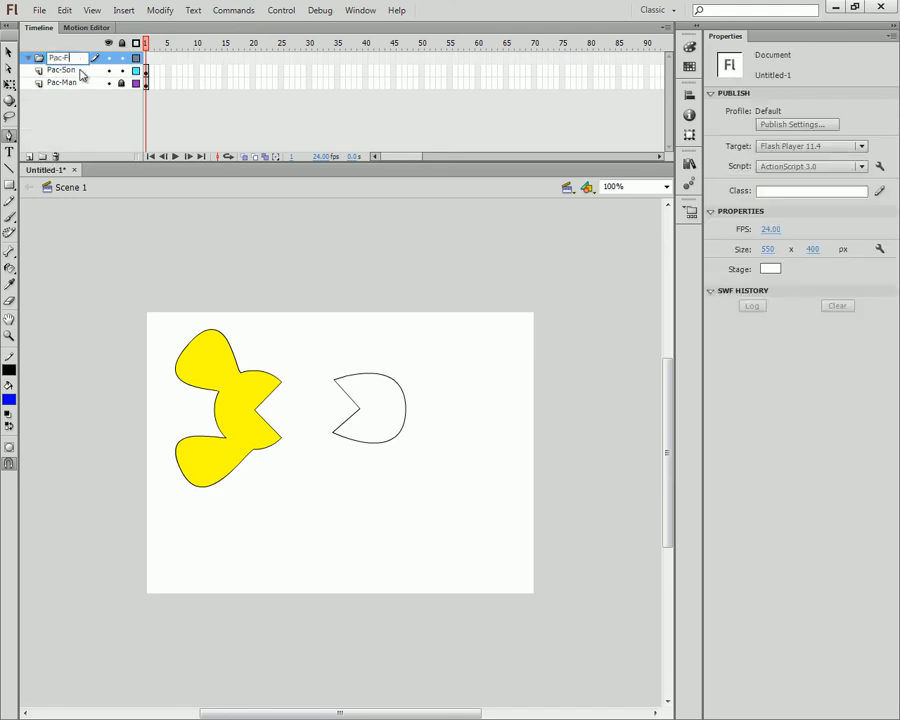
{"action": "type", "text": "amily"}
{"action": "key", "text": "Return"}
Move the Pac-Man and Pac-Son layers into the Pac-Family folder, and collapse and expand the folder
{"action": "mouse_move", "coordinate": [71, 71]}
{"action": "left_mouse_down"}
{"action": "mouse_move", "coordinate": [70, 58]}
{"action": "mouse_move", "coordinate": [77, 66]}
{"action": "left_mouse_up"}
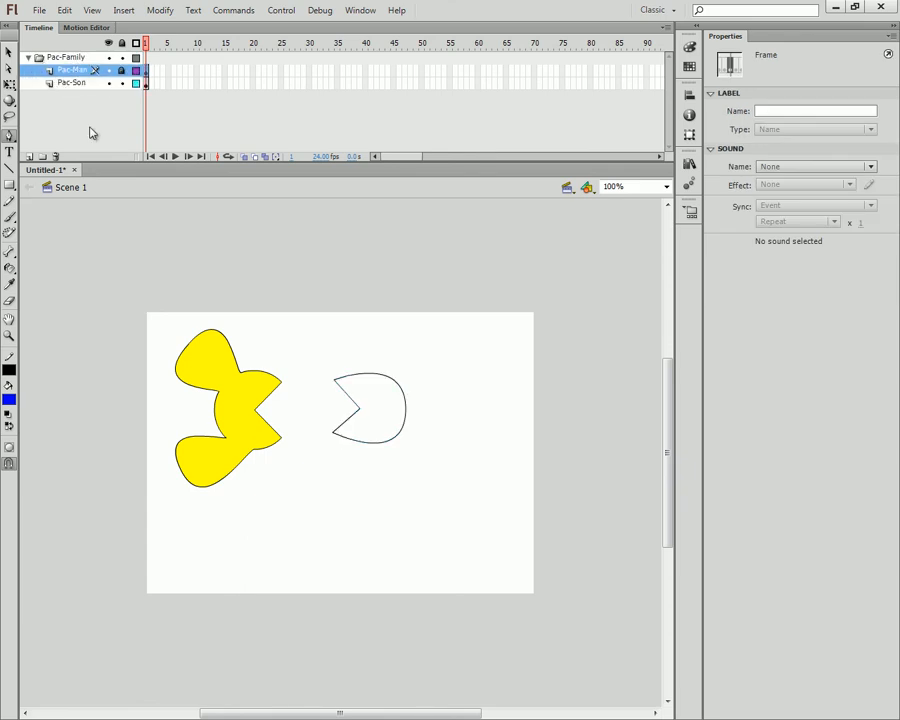
{"action": "left_click", "coordinate": [28, 57]}
{"action": "left_click", "coordinate": [28, 57]}
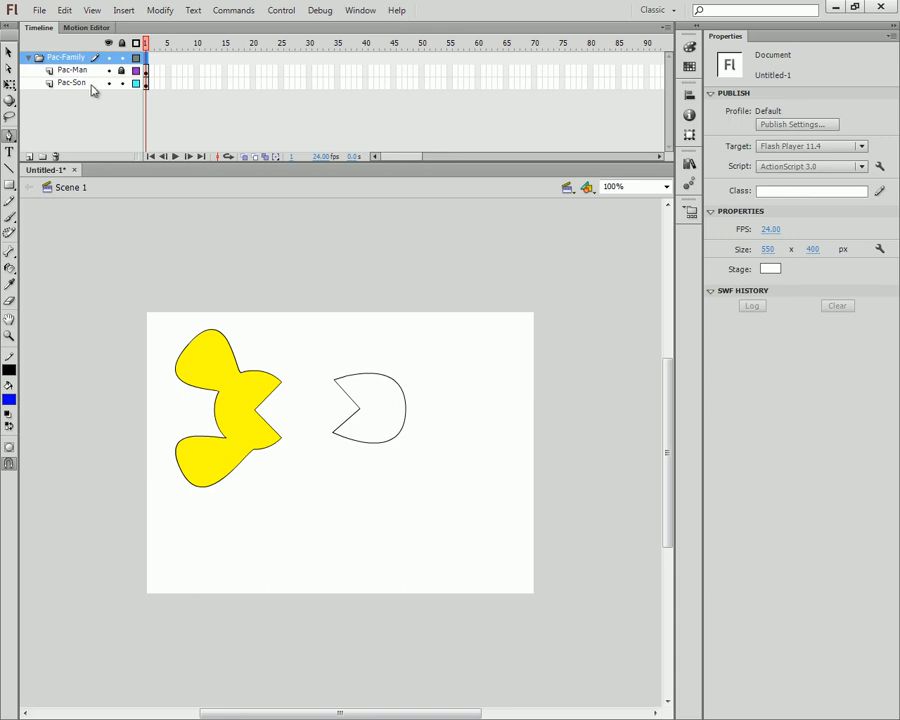